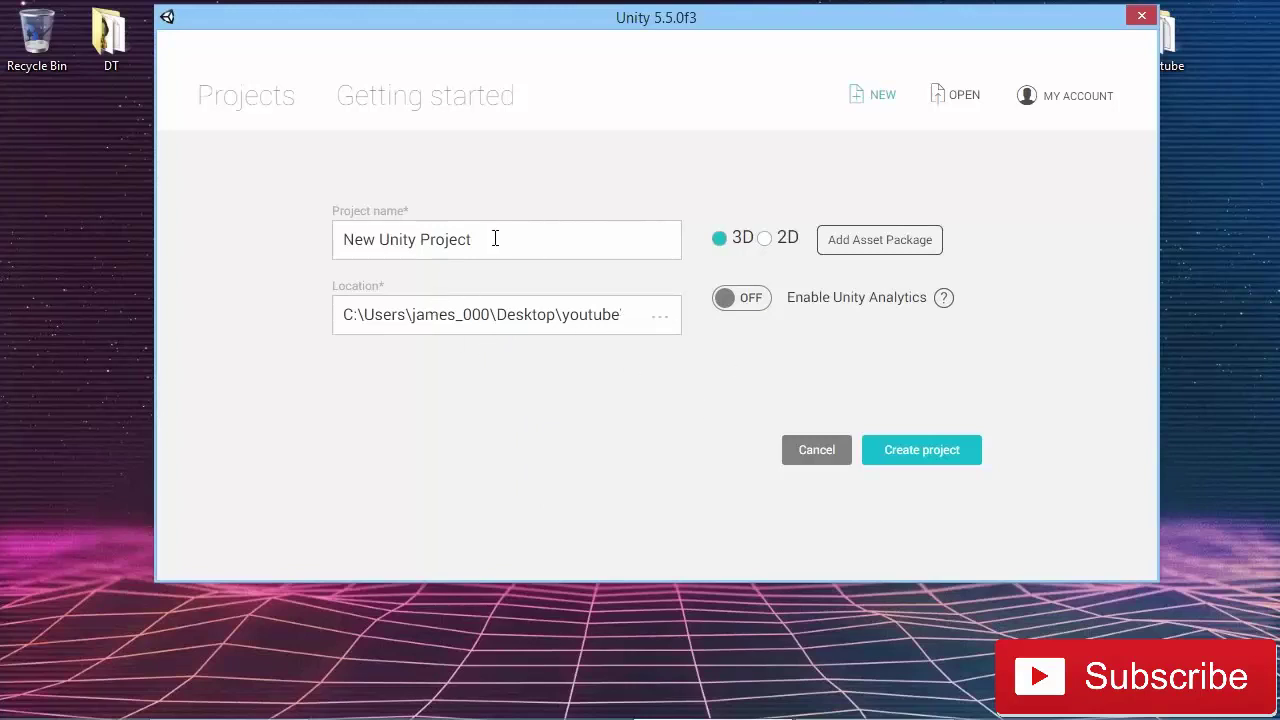
Create a new 2D Unity project named 'Brick Busters' from the launcher.
left_click_drag(495, 238, 223, 220)
key("BackSpace")
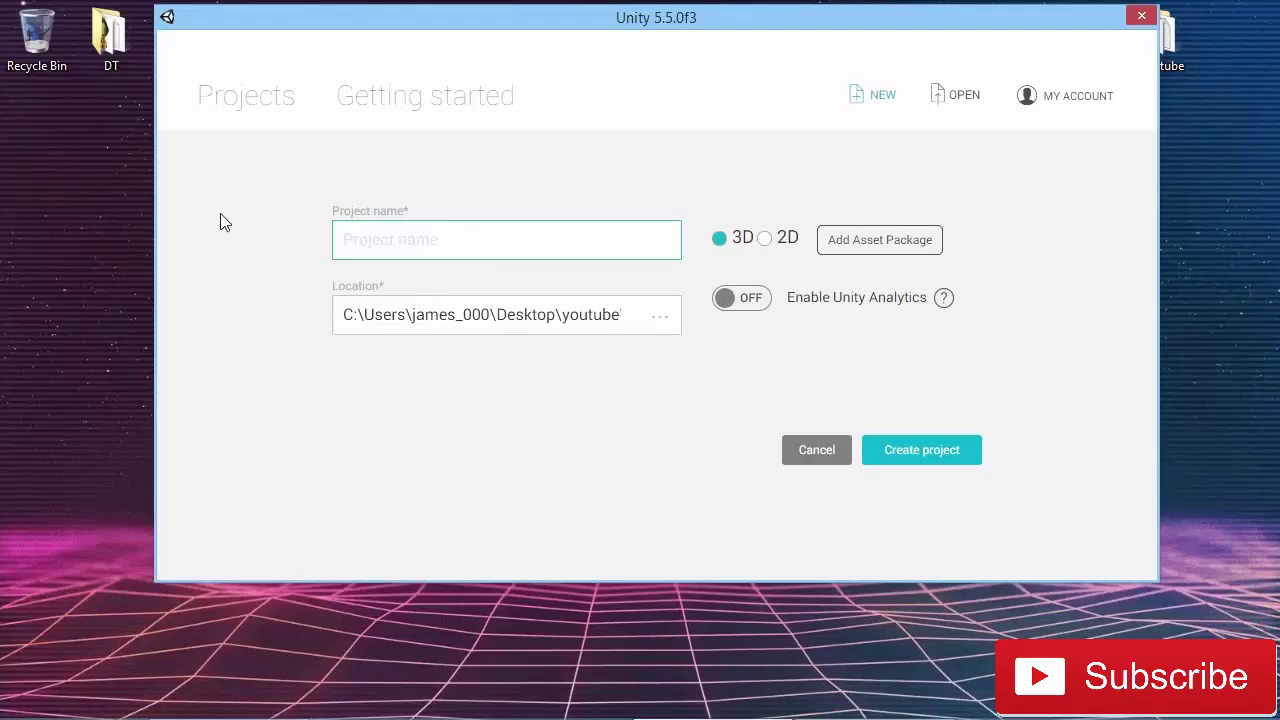
type("Brick Busters")
left_click(765, 240)
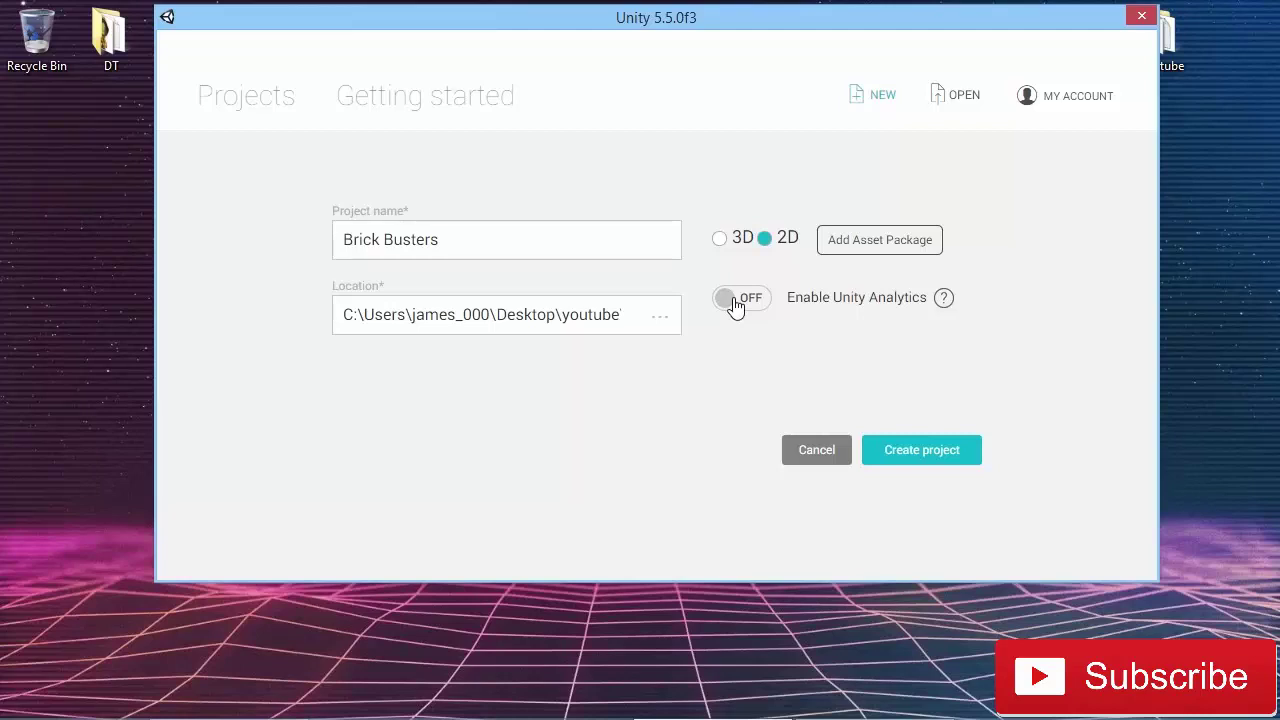
left_click(917, 452)
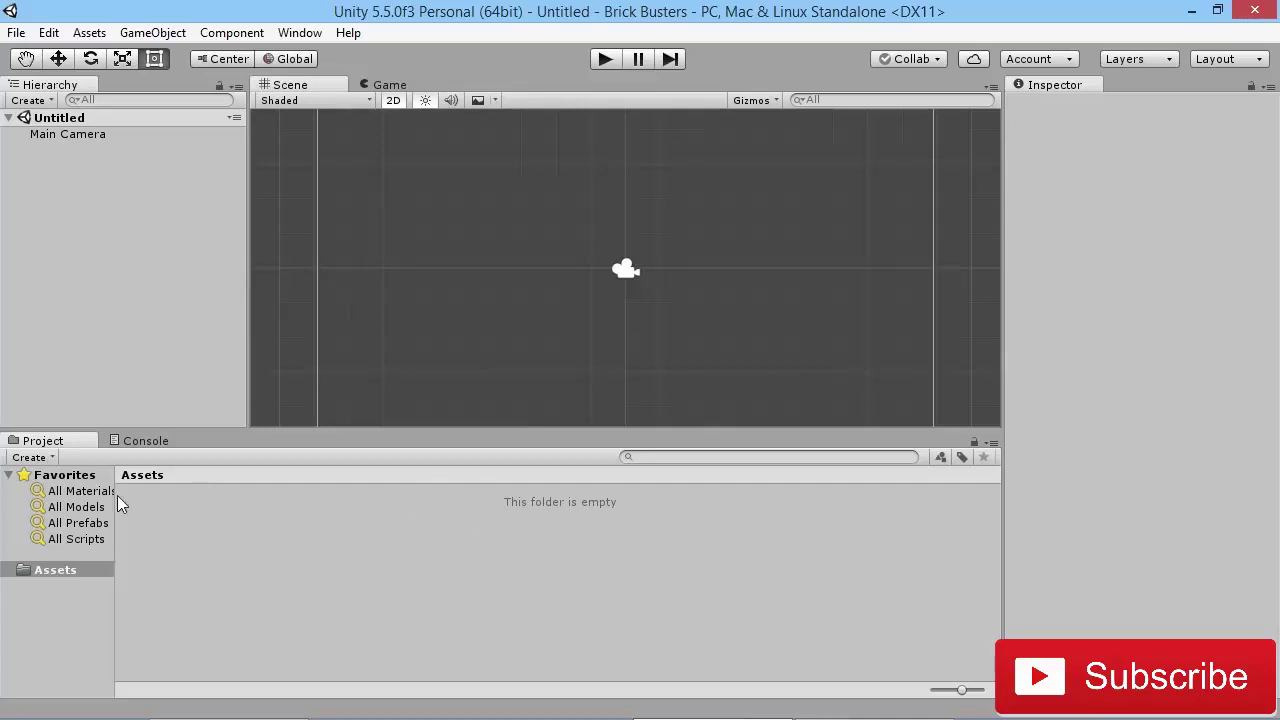
Create the Art, Audio and Materials folders inside Assets.
right_click(224, 506)
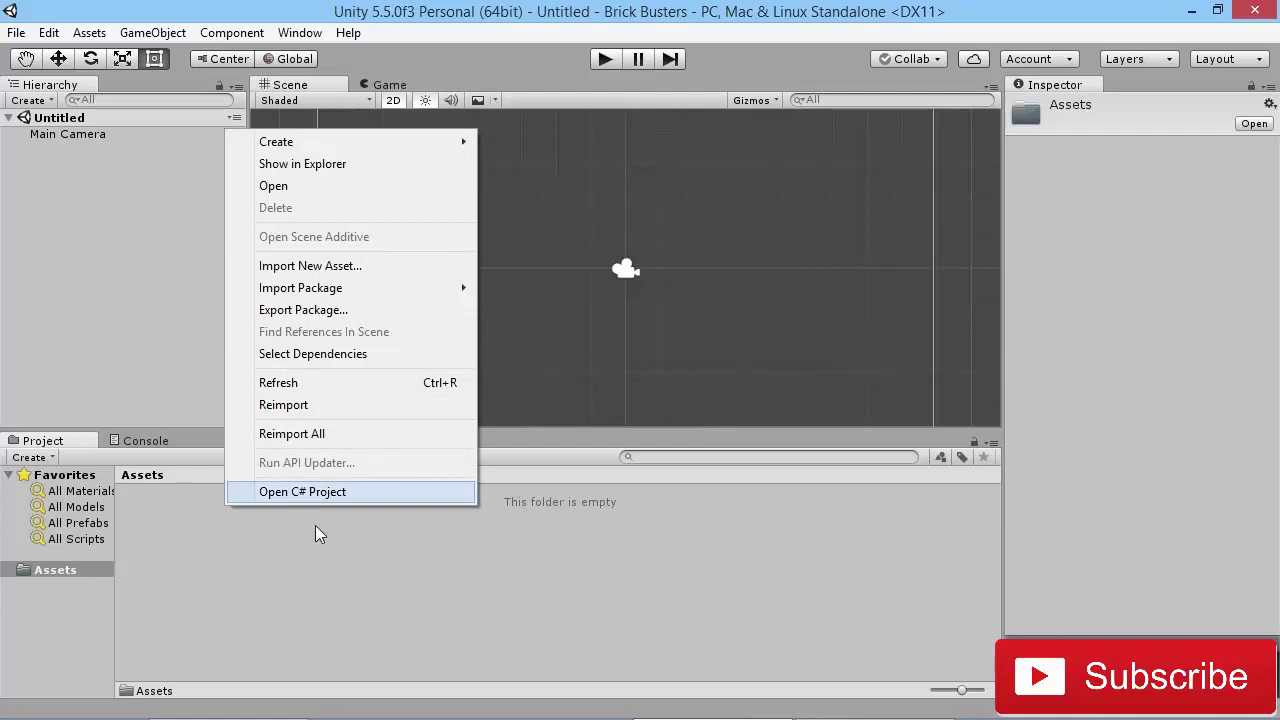
mouse_move(322, 145)
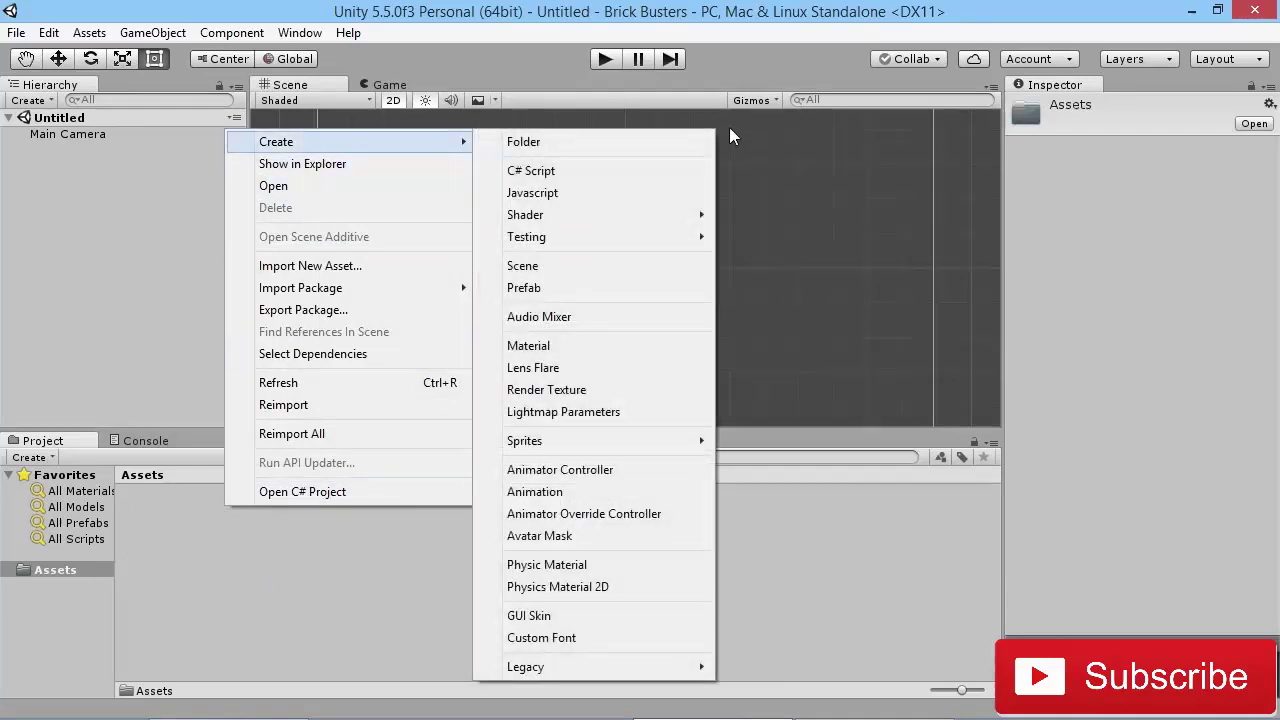
left_click(657, 141)
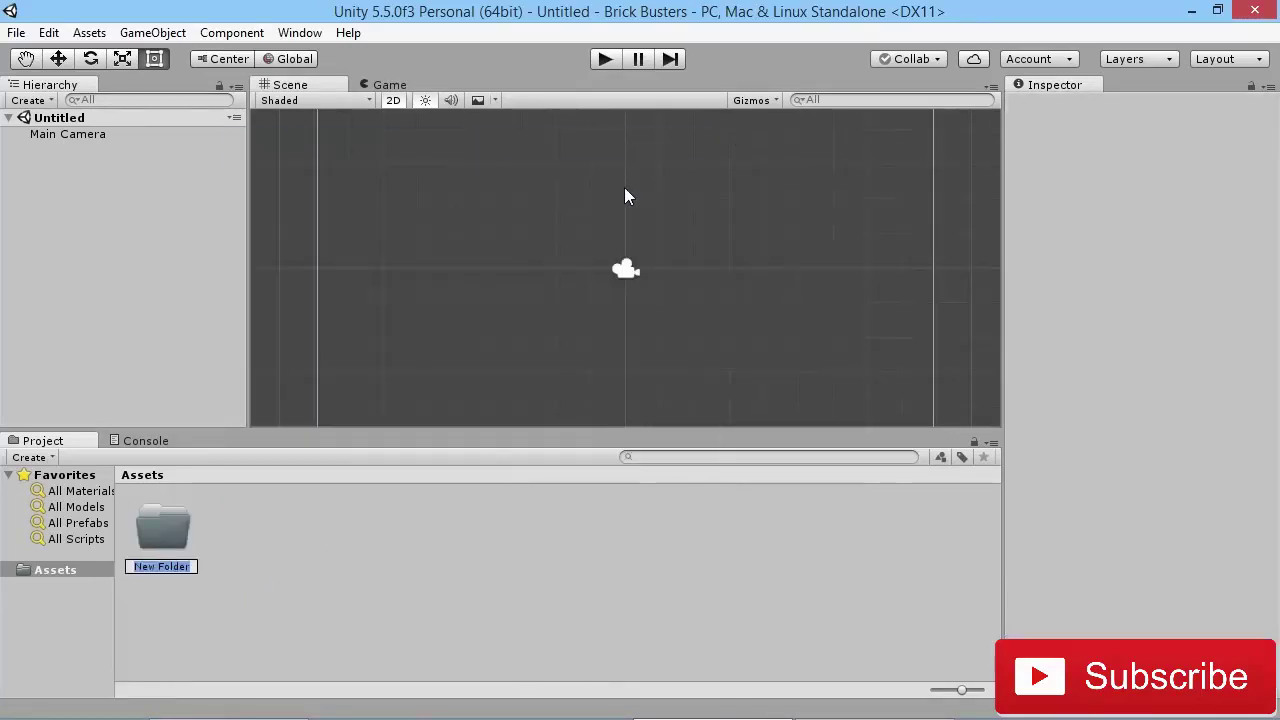
type("Art")
key("Return")
left_click(294, 548)
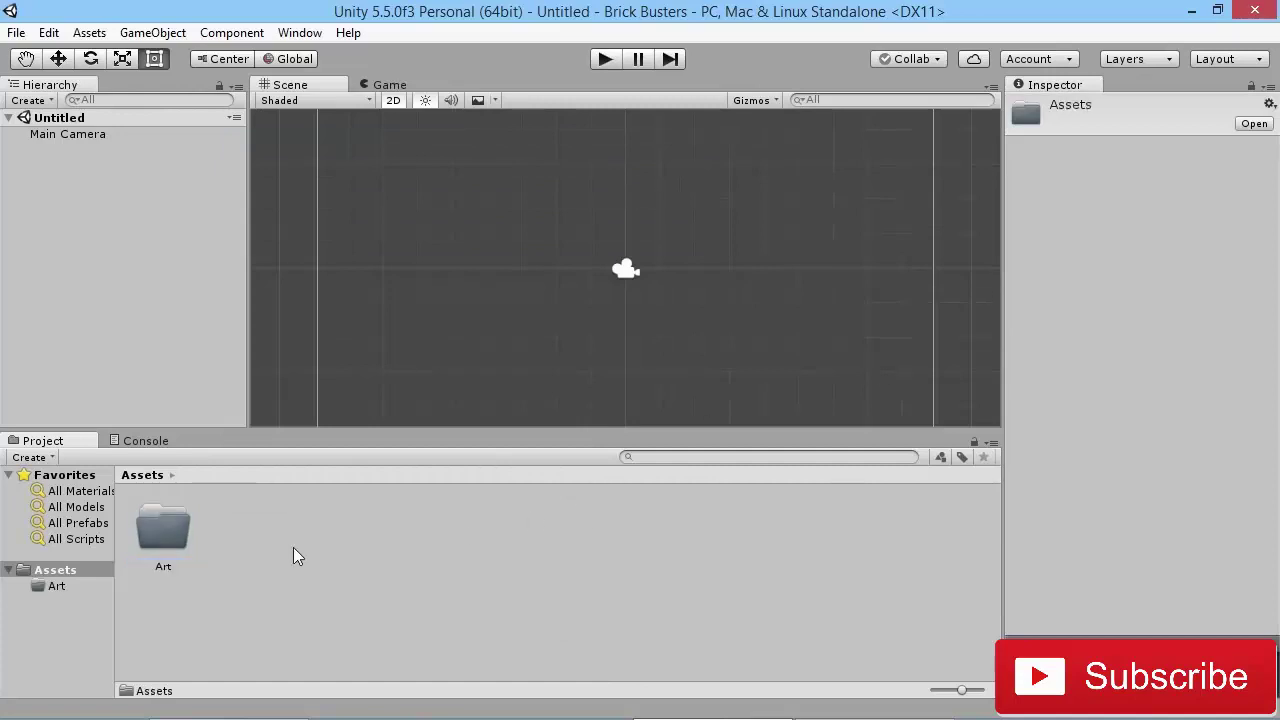
right_click(294, 548)
mouse_move(374, 176)
left_click(190, 182)
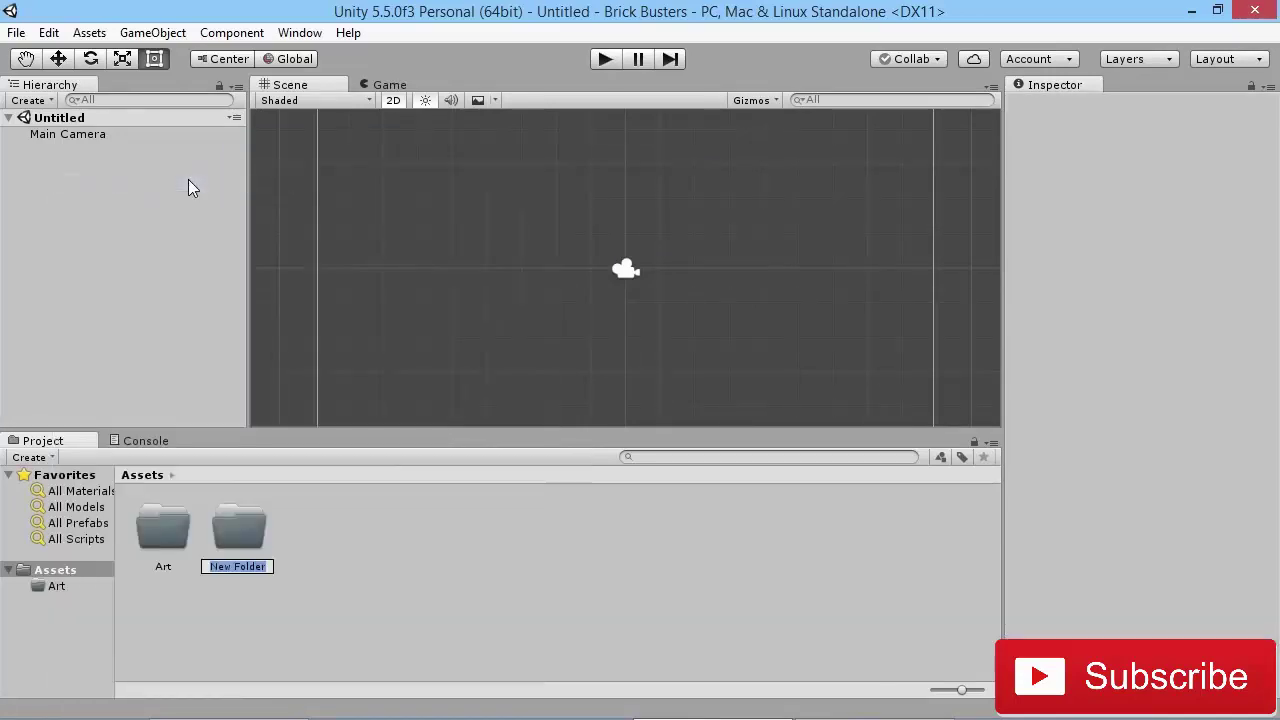
type("Audio")
key("Return")
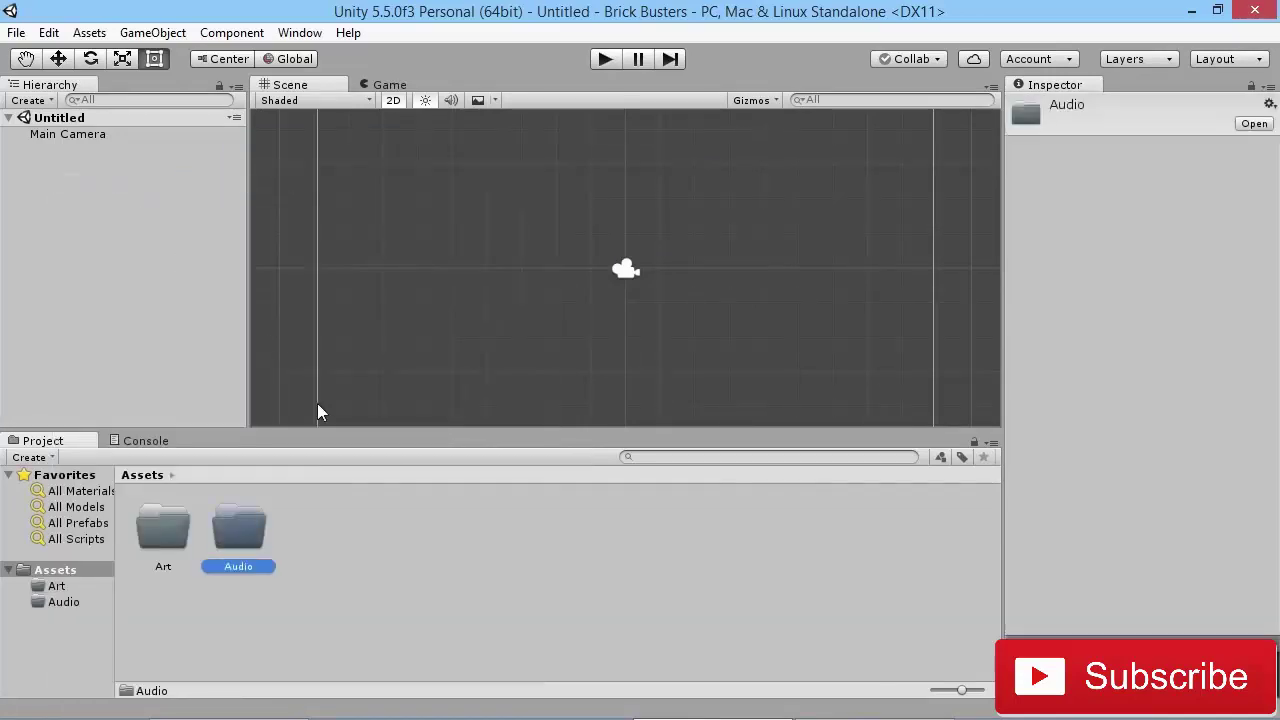
right_click(330, 527)
mouse_move(437, 162)
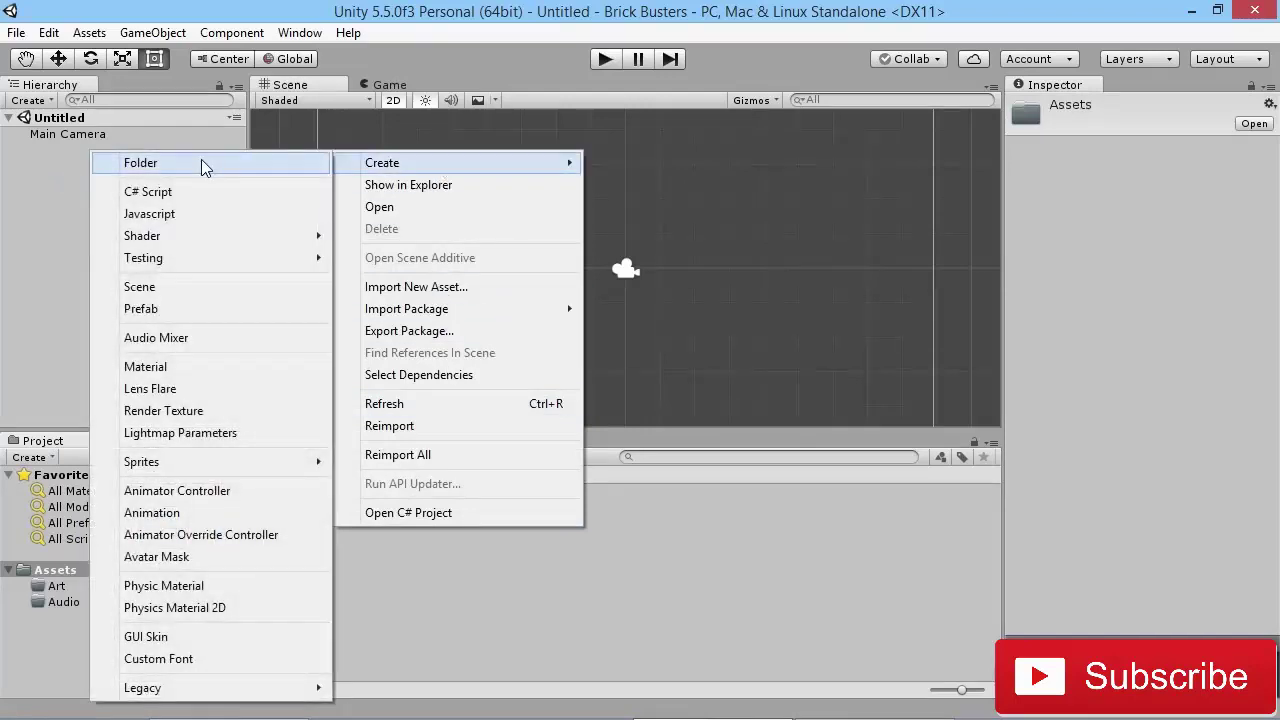
left_click(202, 164)
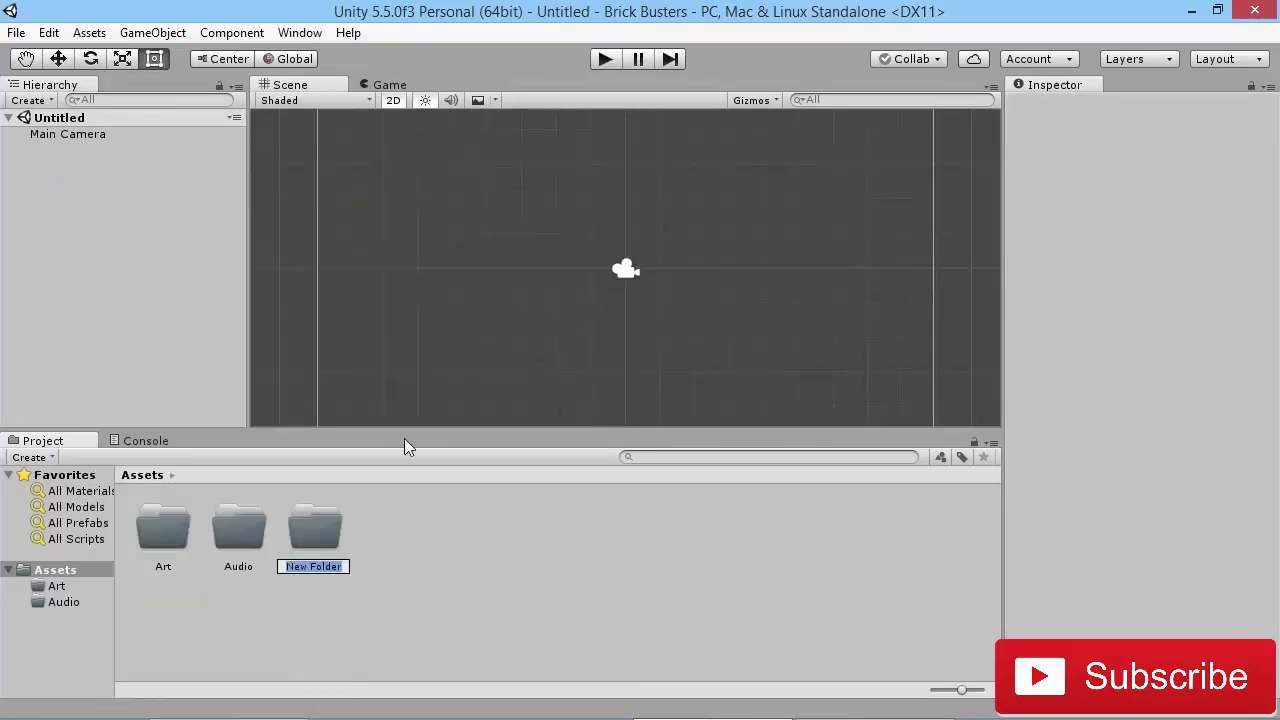
type("Materila")
key("BackSpace")
key("BackSpace")
type("als")
key("Return")
Create the Prefabs, Scenes and Scripts folders inside Assets.
right_click(439, 543)
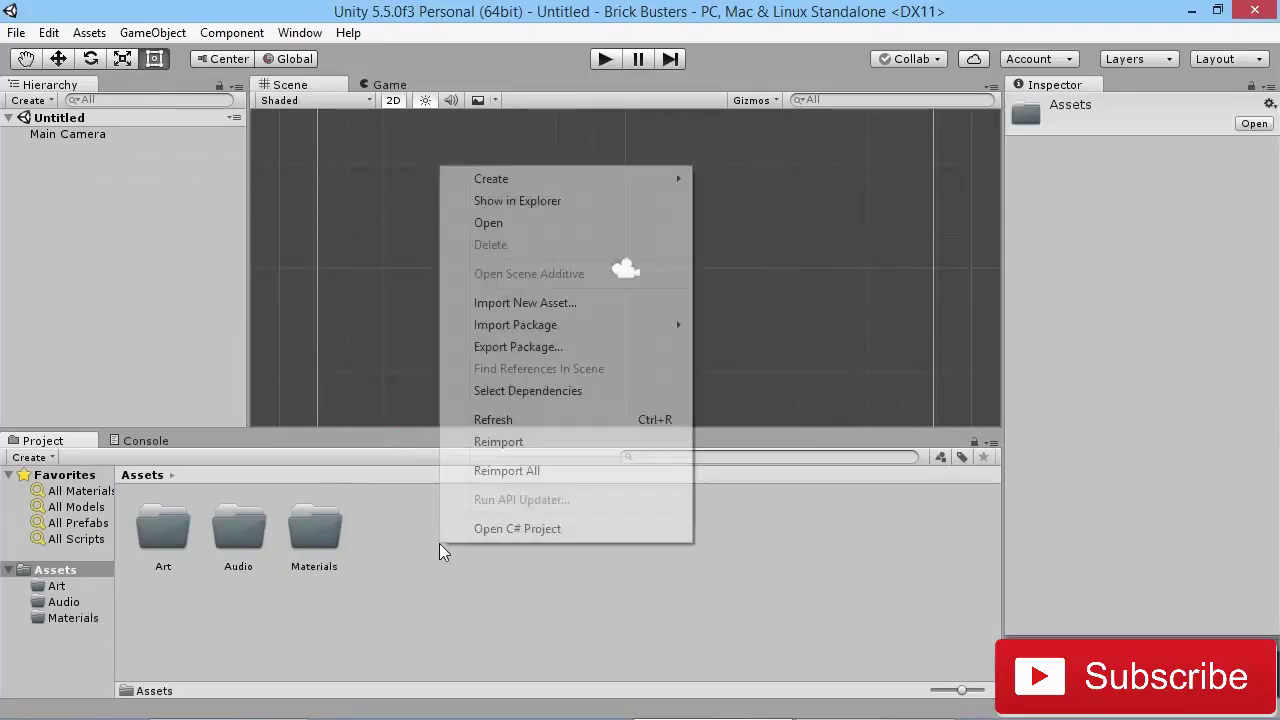
mouse_move(586, 176)
left_click(240, 186)
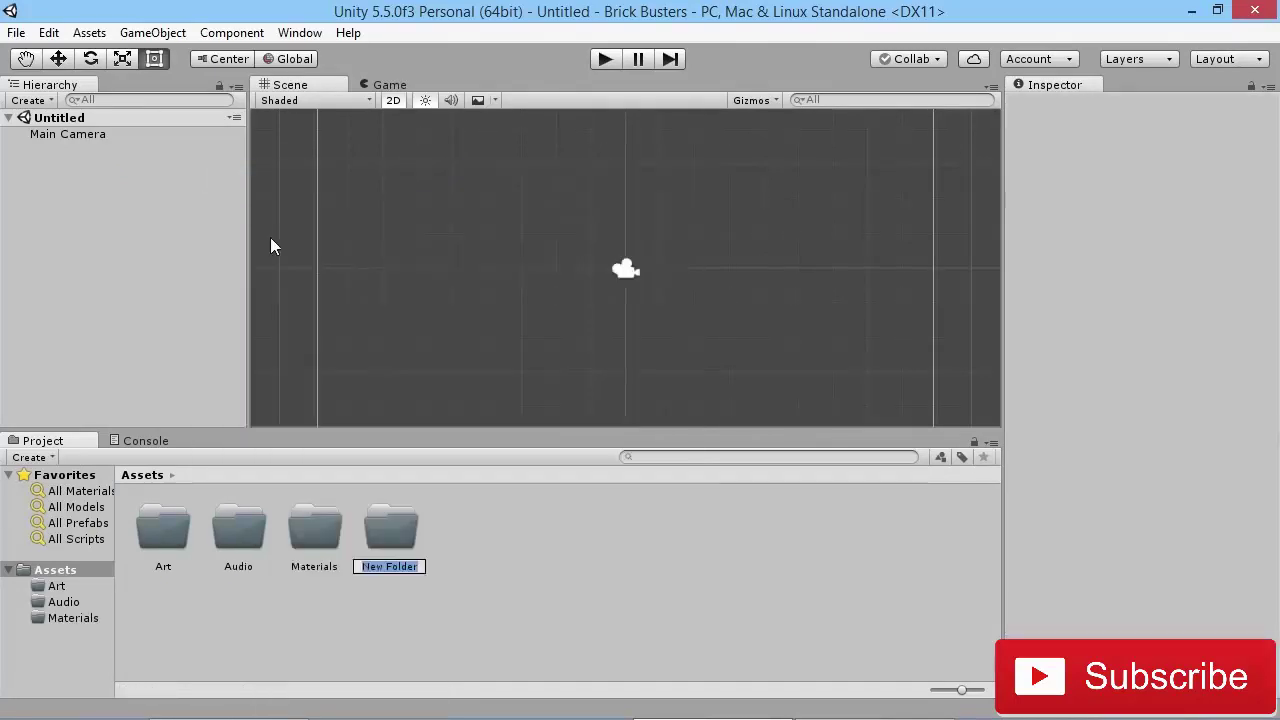
type("Prefabs")
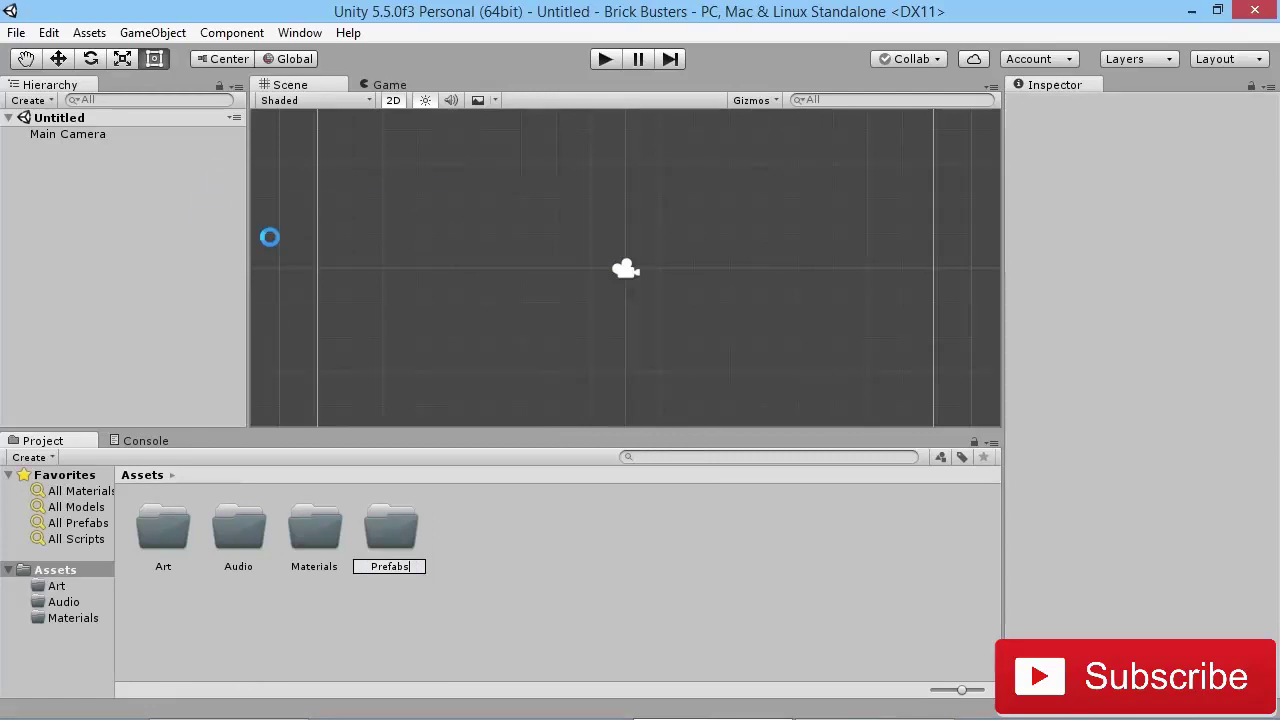
key("Return")
right_click(466, 541)
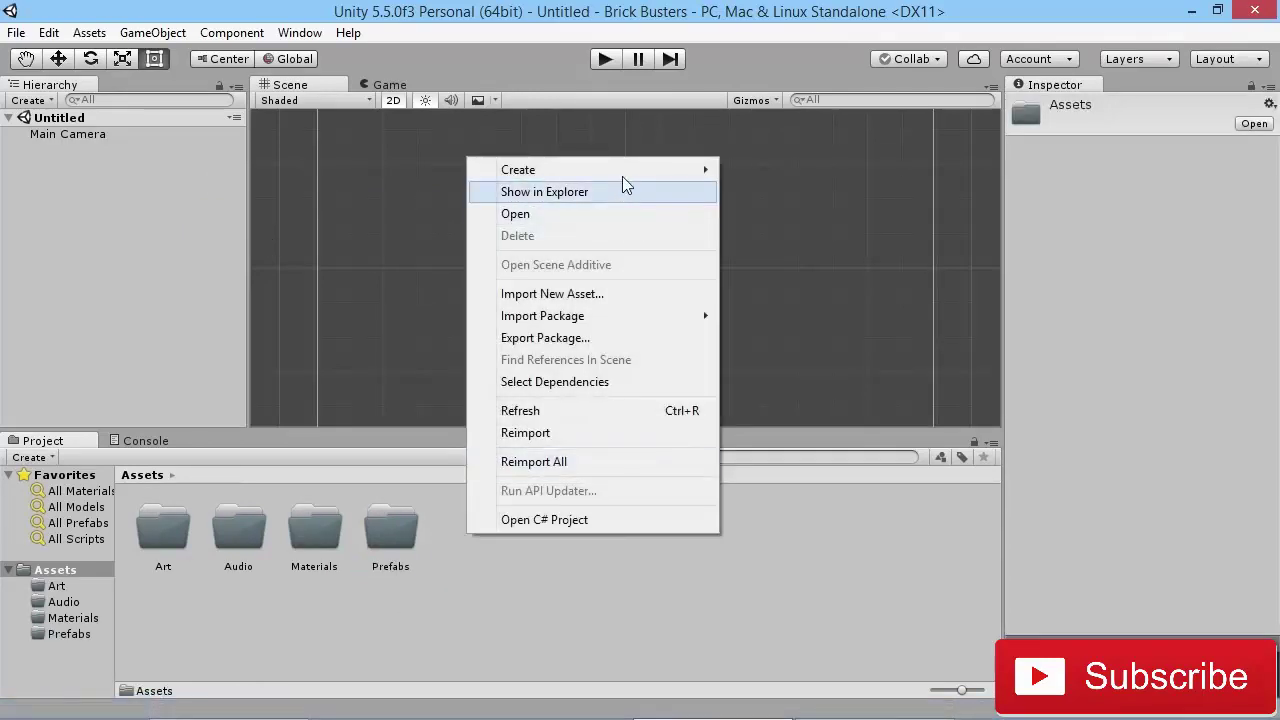
left_click(317, 155)
right_click(431, 508)
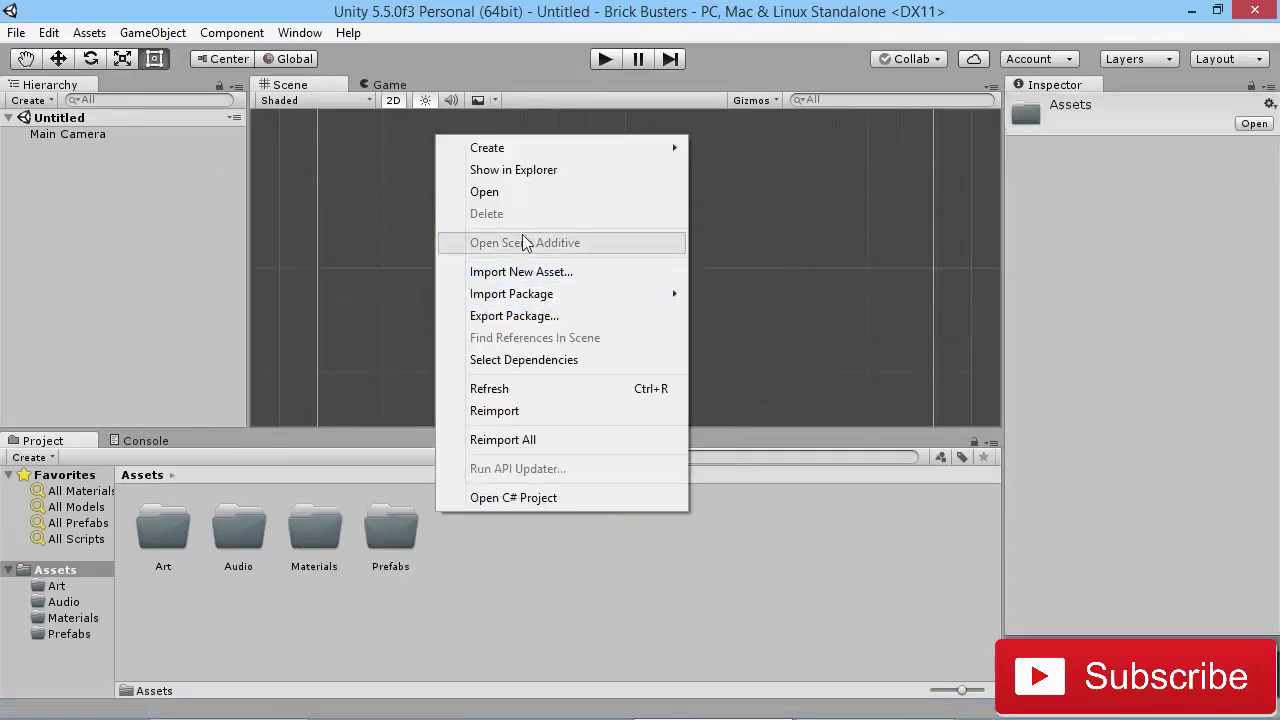
mouse_move(537, 157)
left_click(346, 157)
type("Scenes")
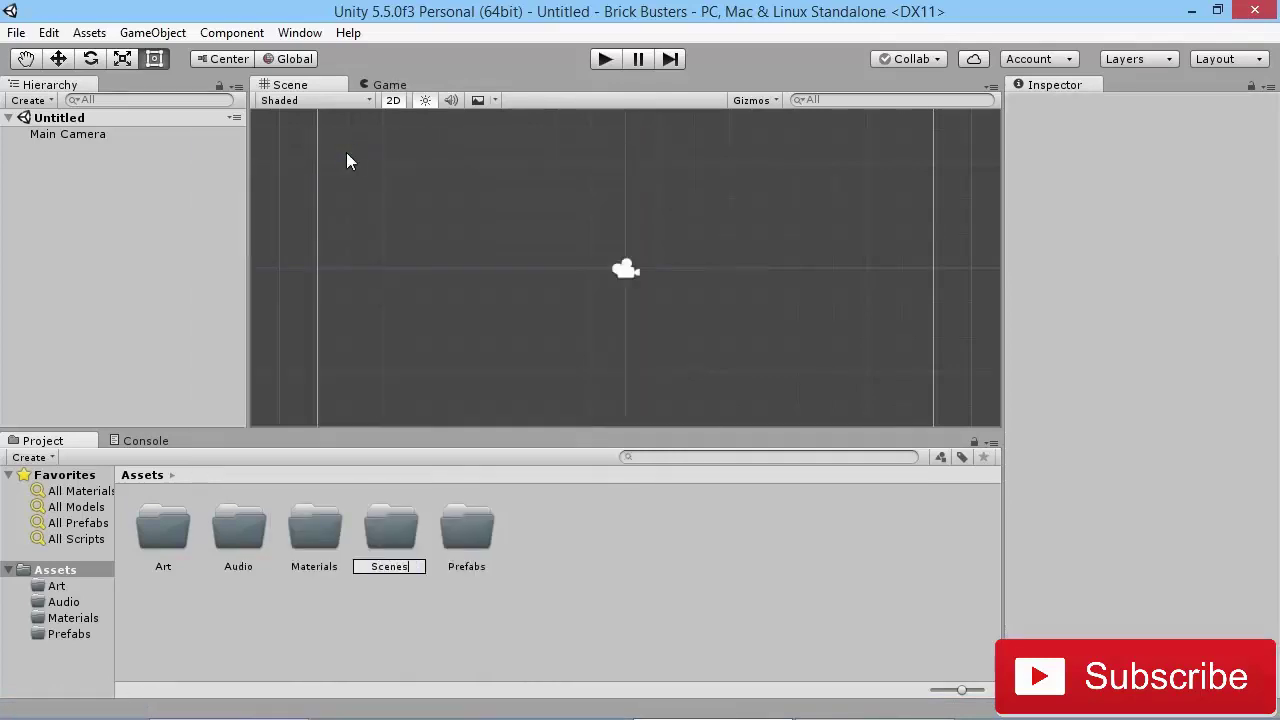
key("Return")
right_click(505, 571)
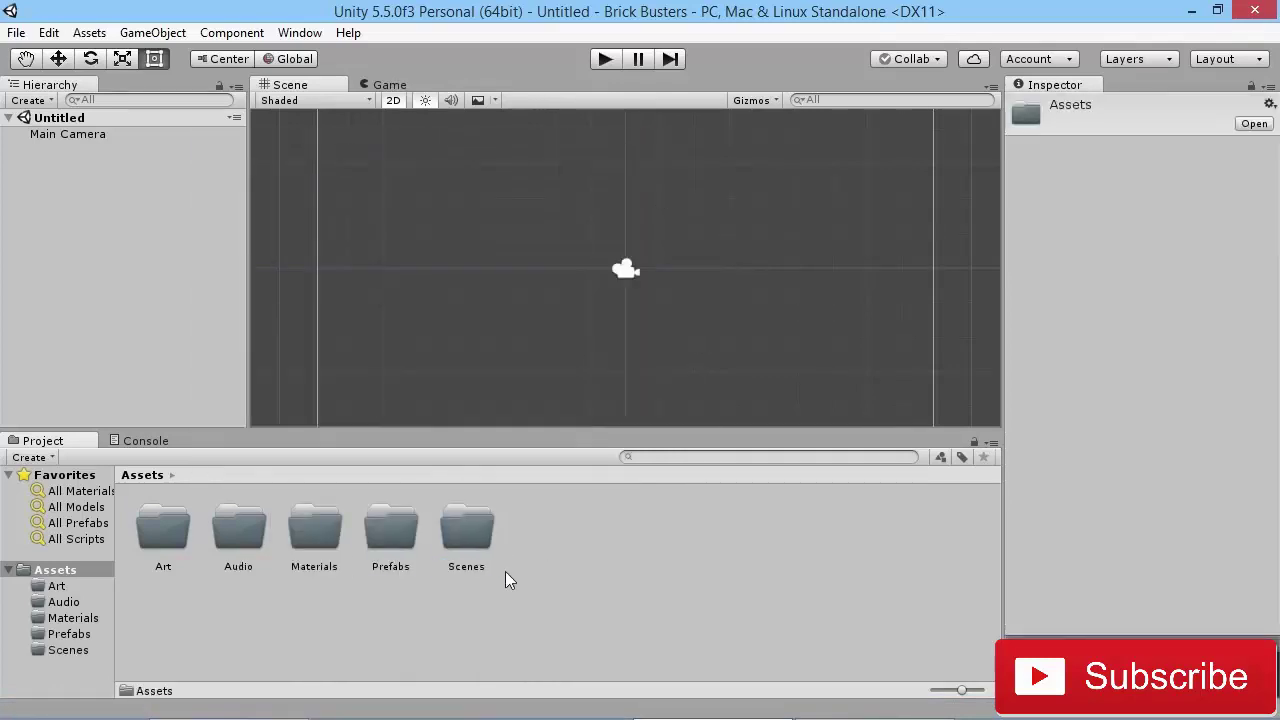
mouse_move(578, 207)
left_click(436, 186)
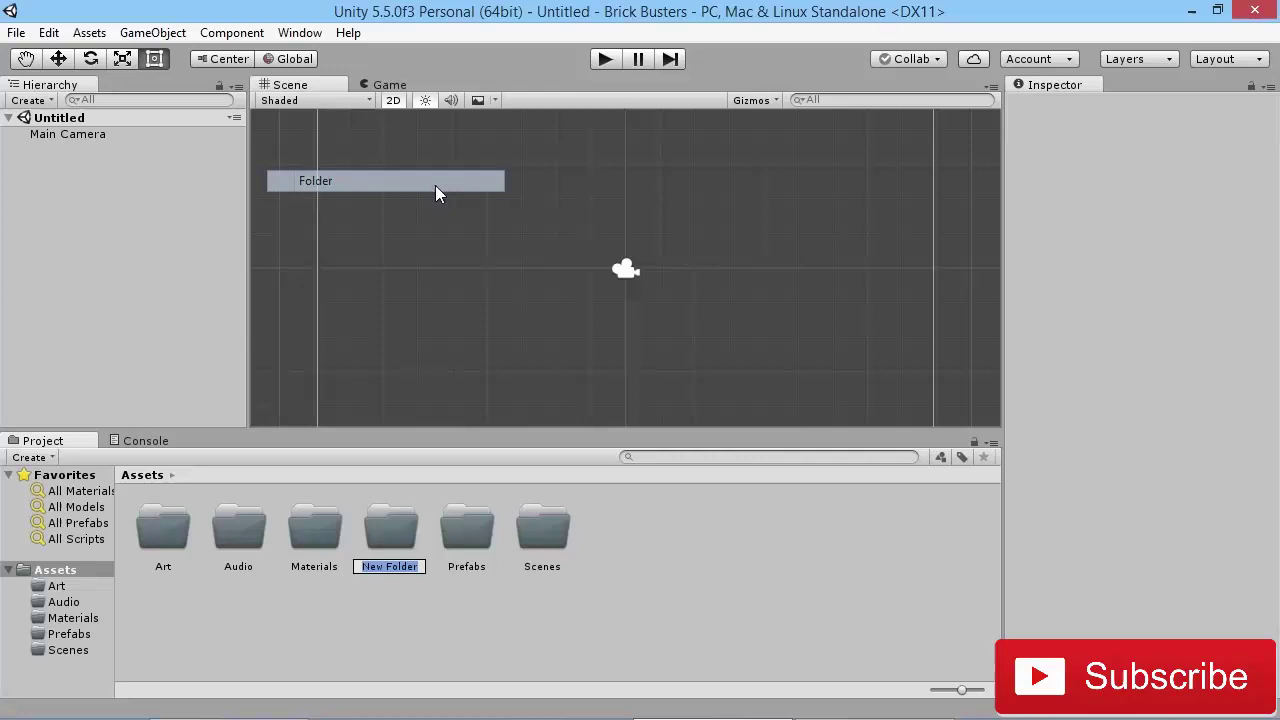
type("Scripts")
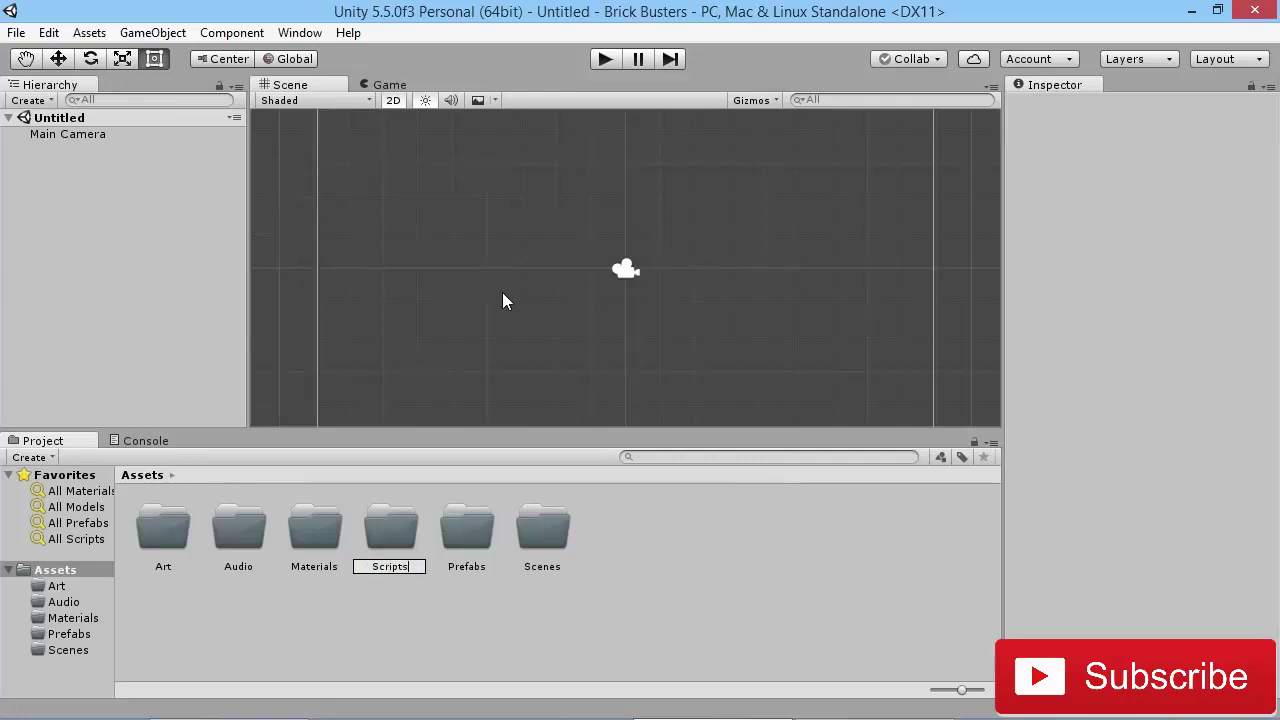
key("Return")
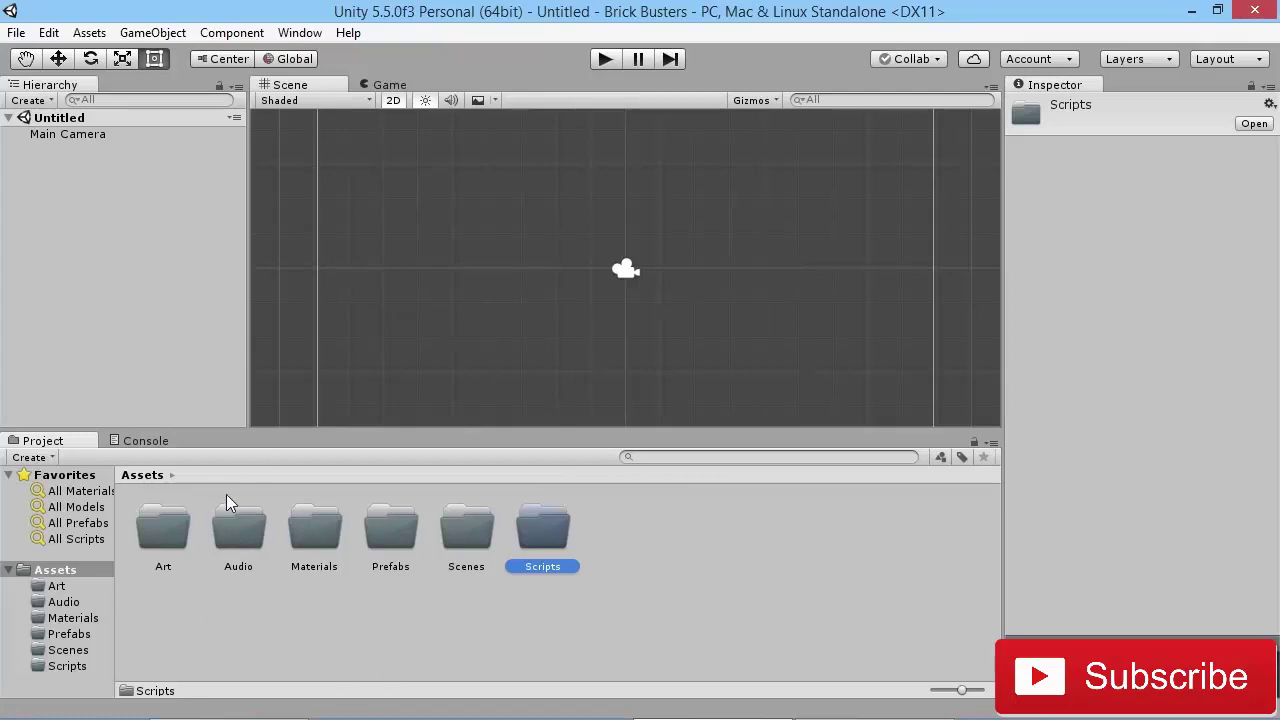
Copy logo, paddle-and-ball and white_sprite PNGs from Brick Busters Resources into the Art folder.
double_click(155, 537)
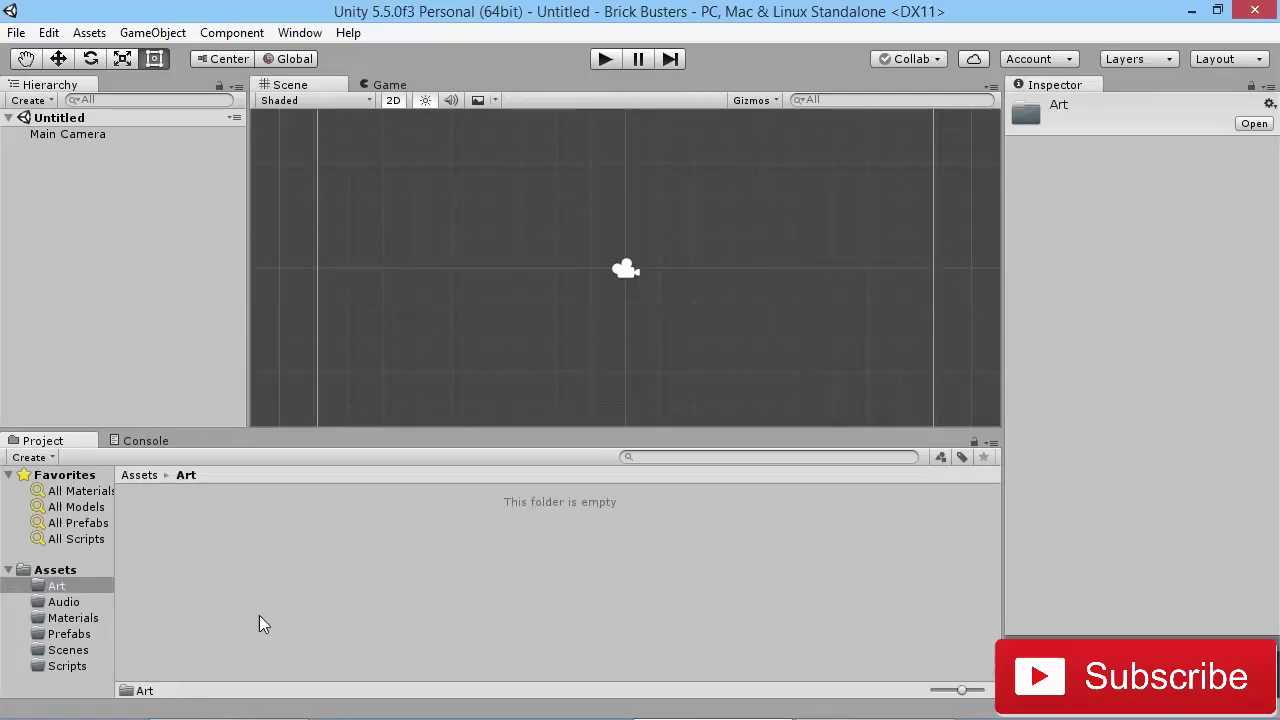
mouse_move(230, 712)
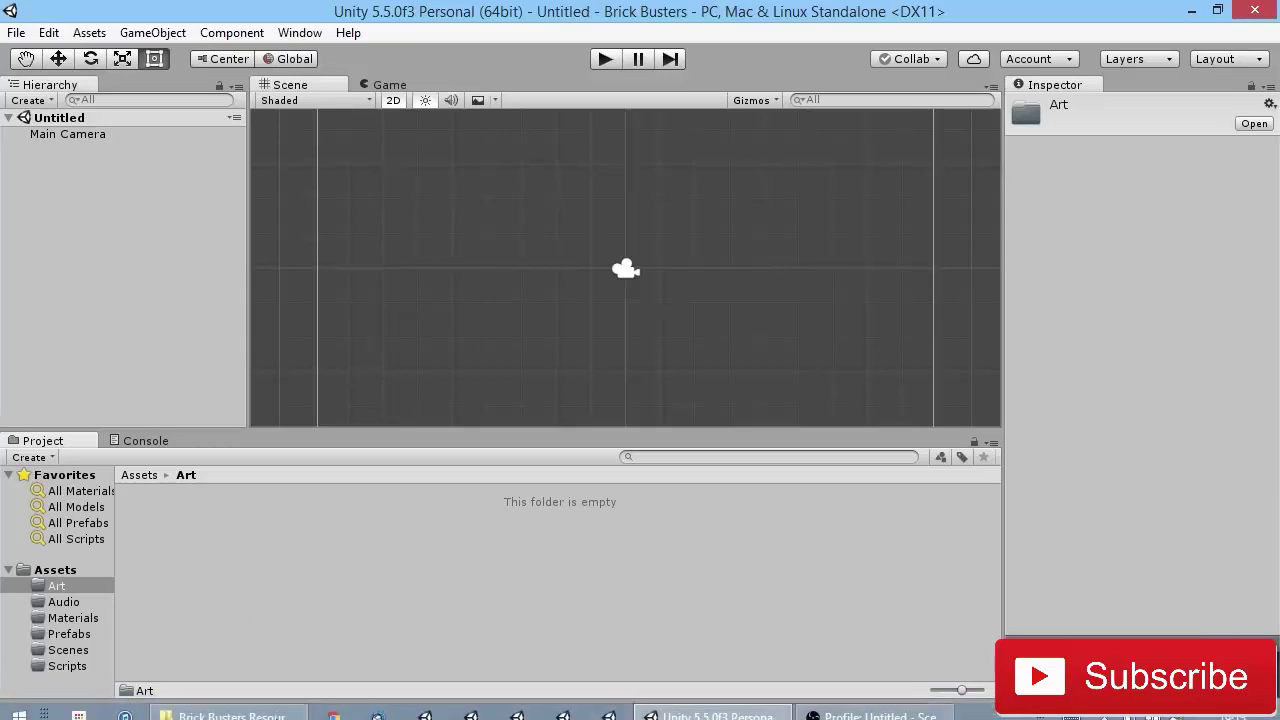
left_click(230, 705)
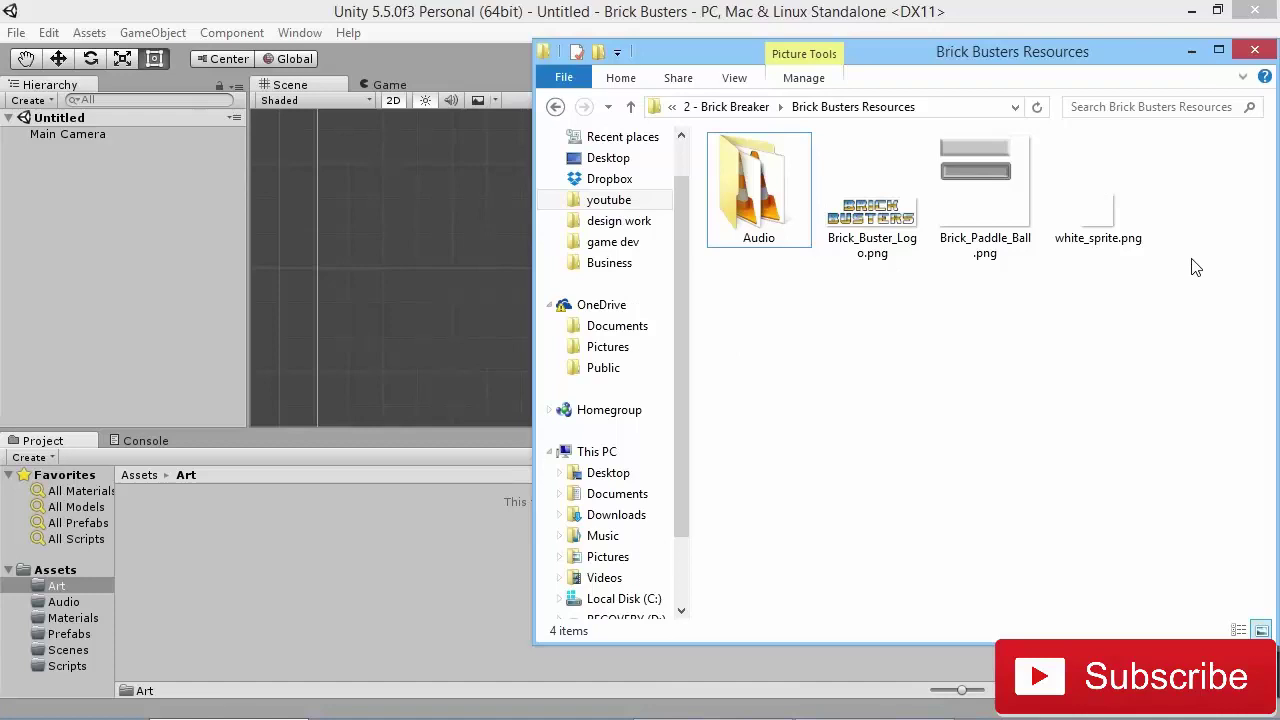
left_click_drag(1145, 294, 886, 210)
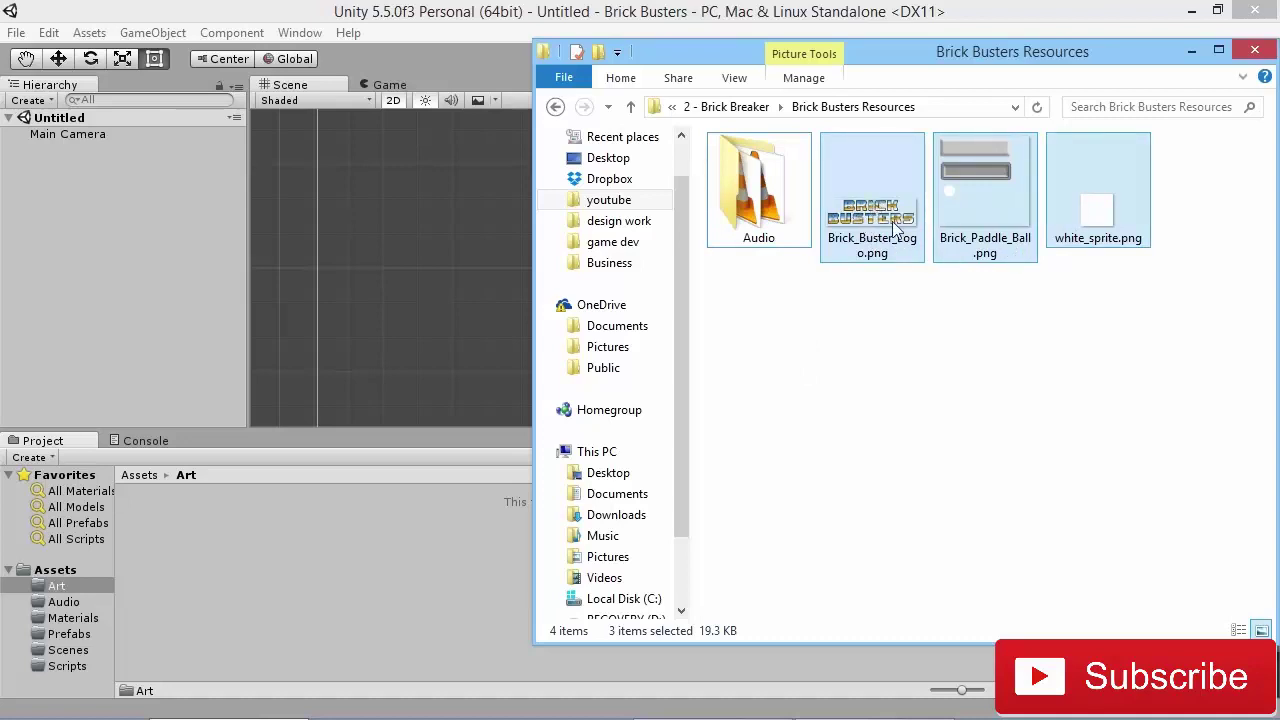
left_click_drag(893, 221, 253, 537)
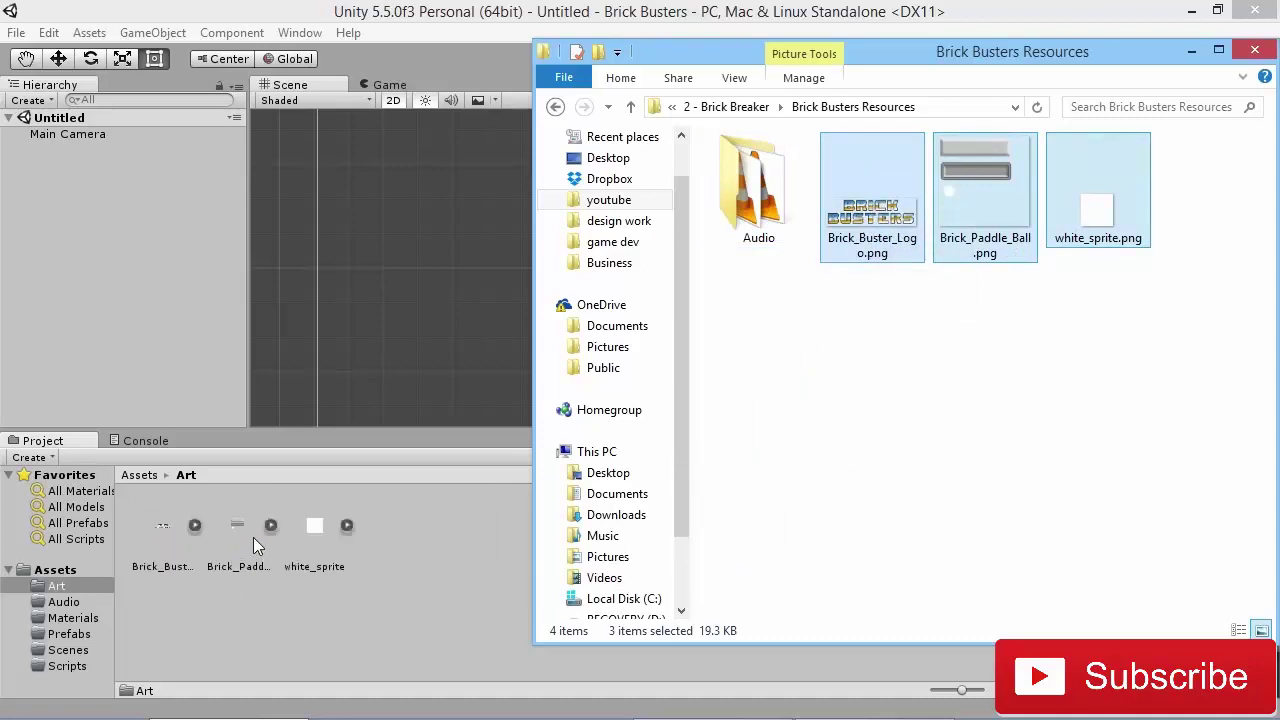
left_click(350, 632)
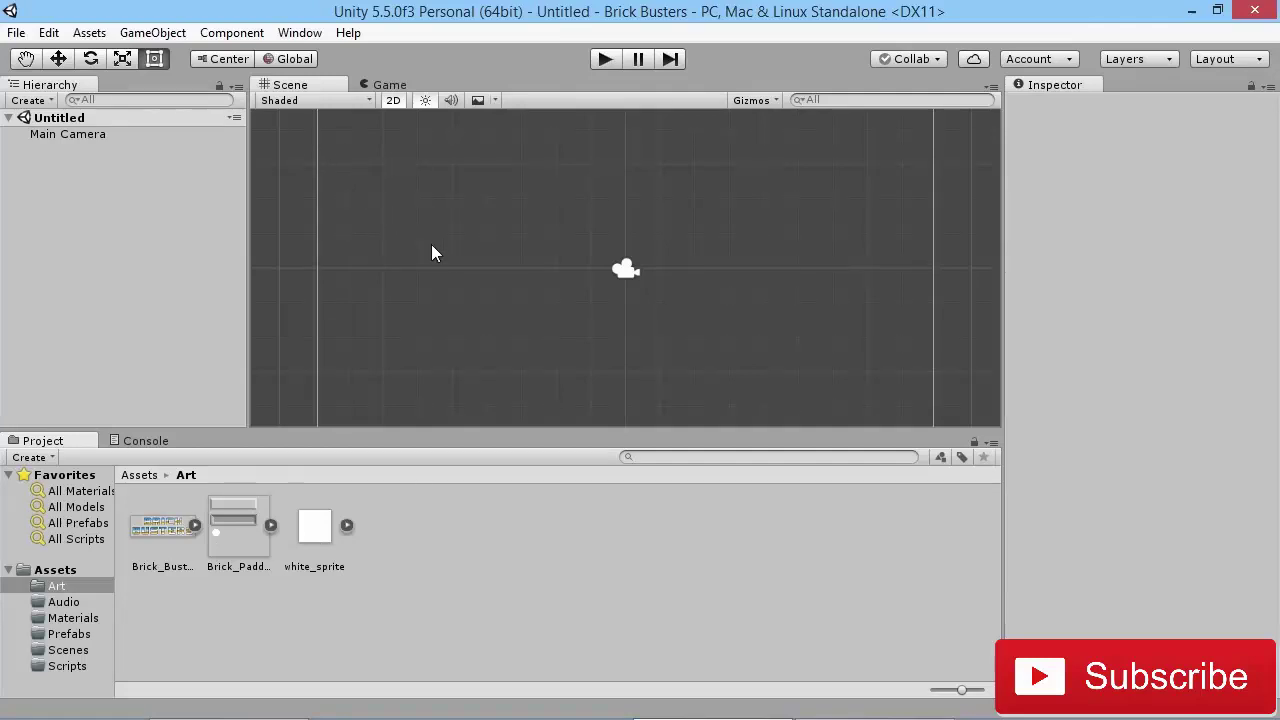
left_click(385, 85)
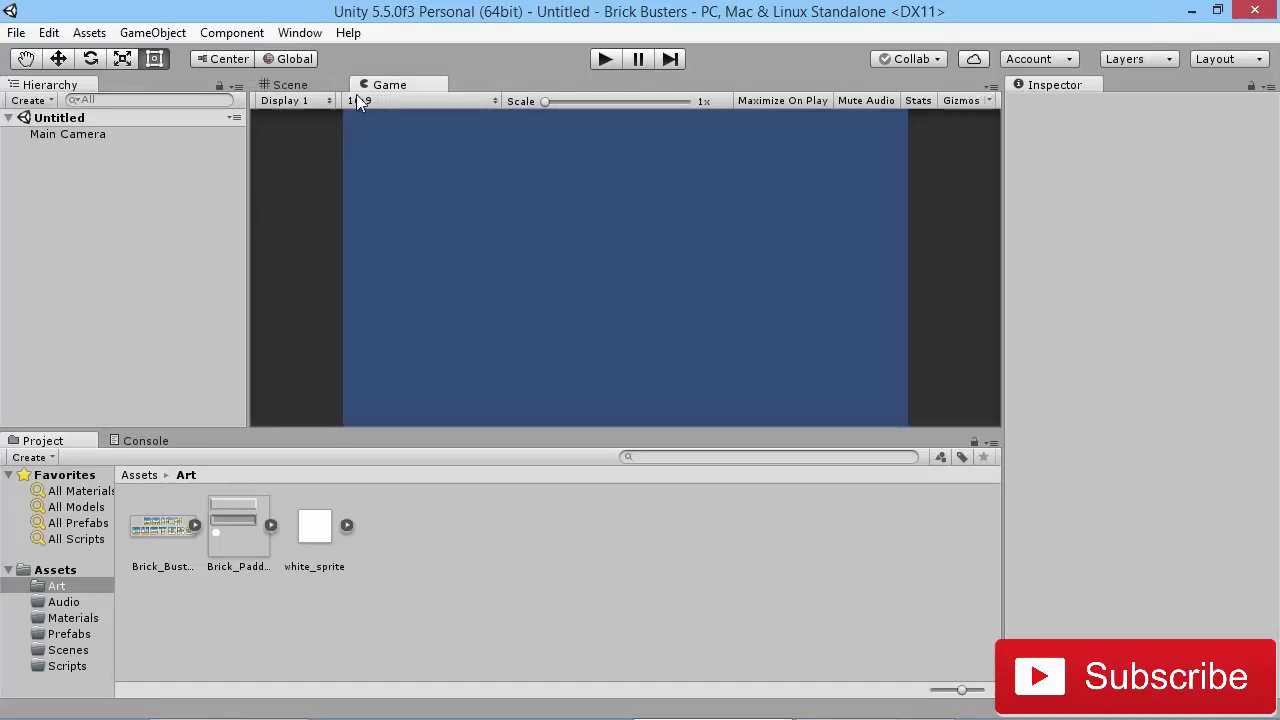
left_click(424, 102)
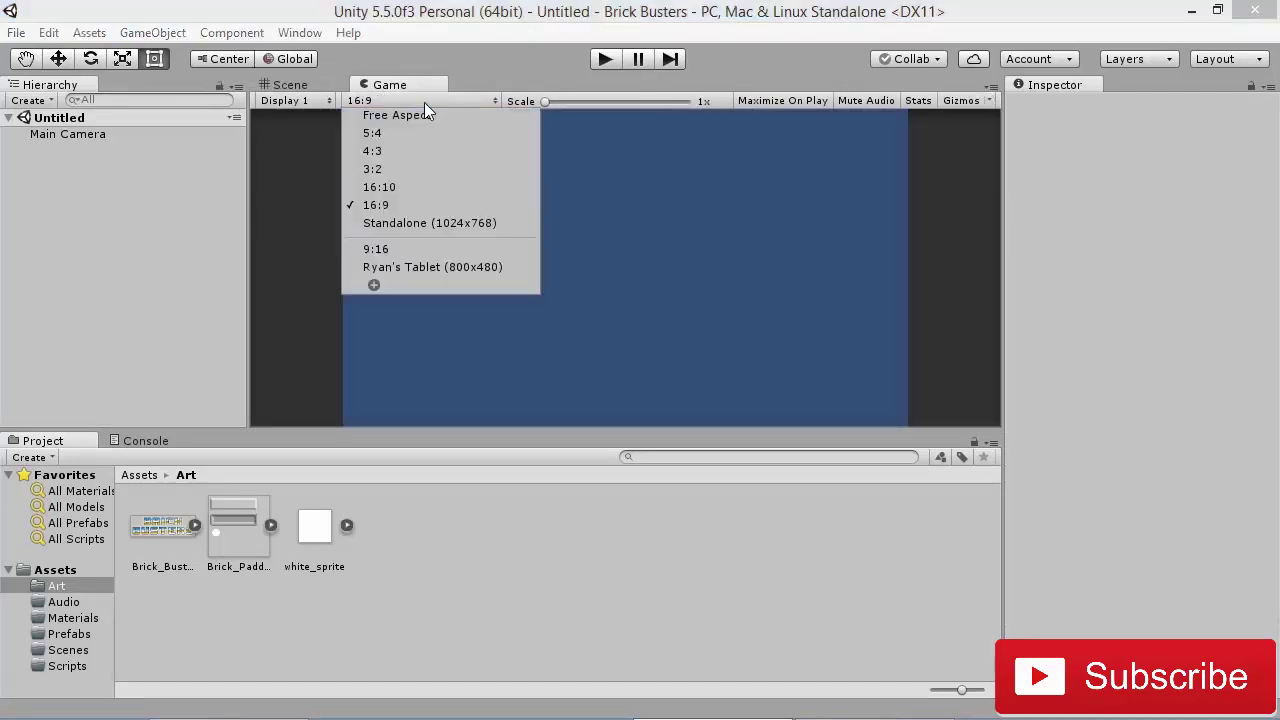
left_click(375, 204)
left_click(290, 84)
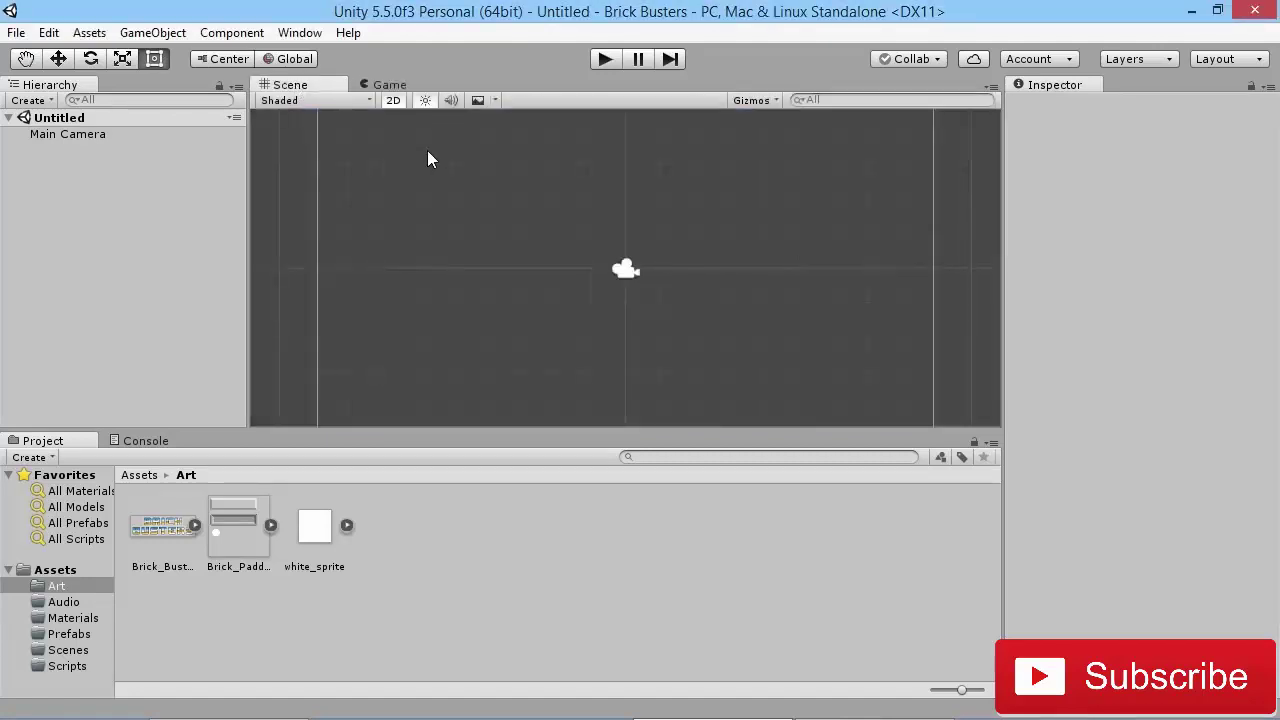
scroll(552, 258, "down", 3)
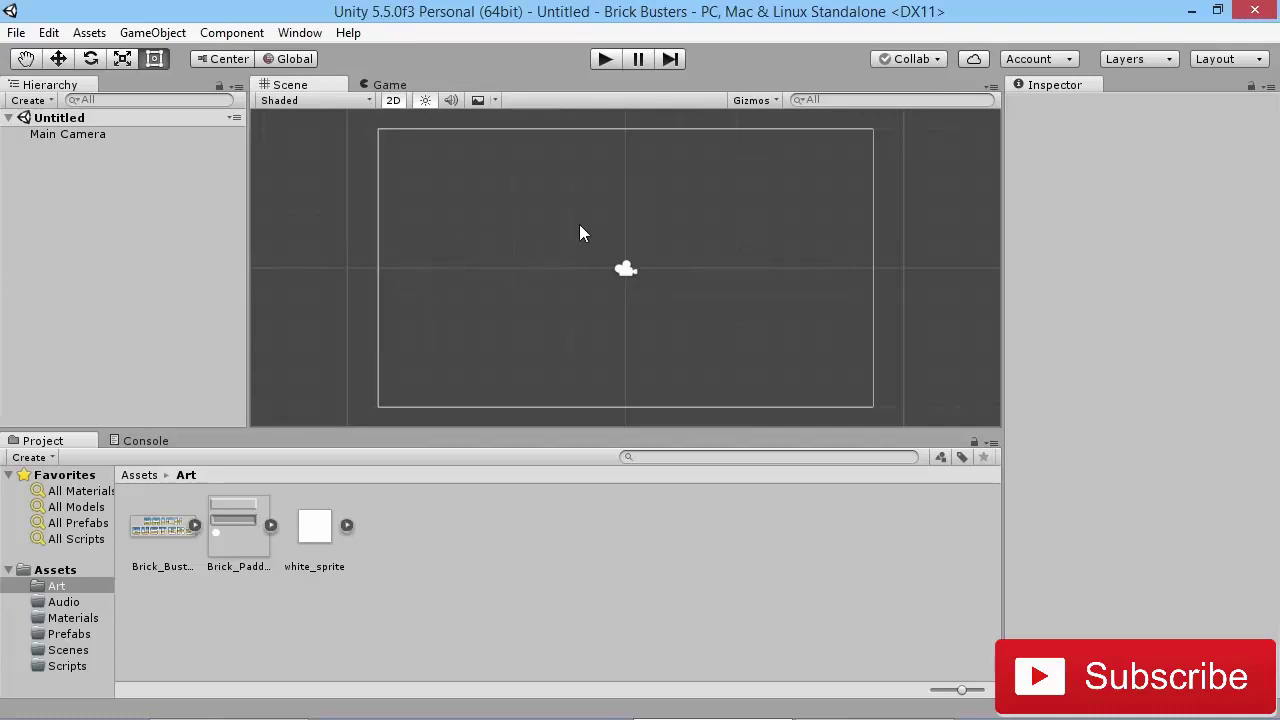
left_click(380, 87)
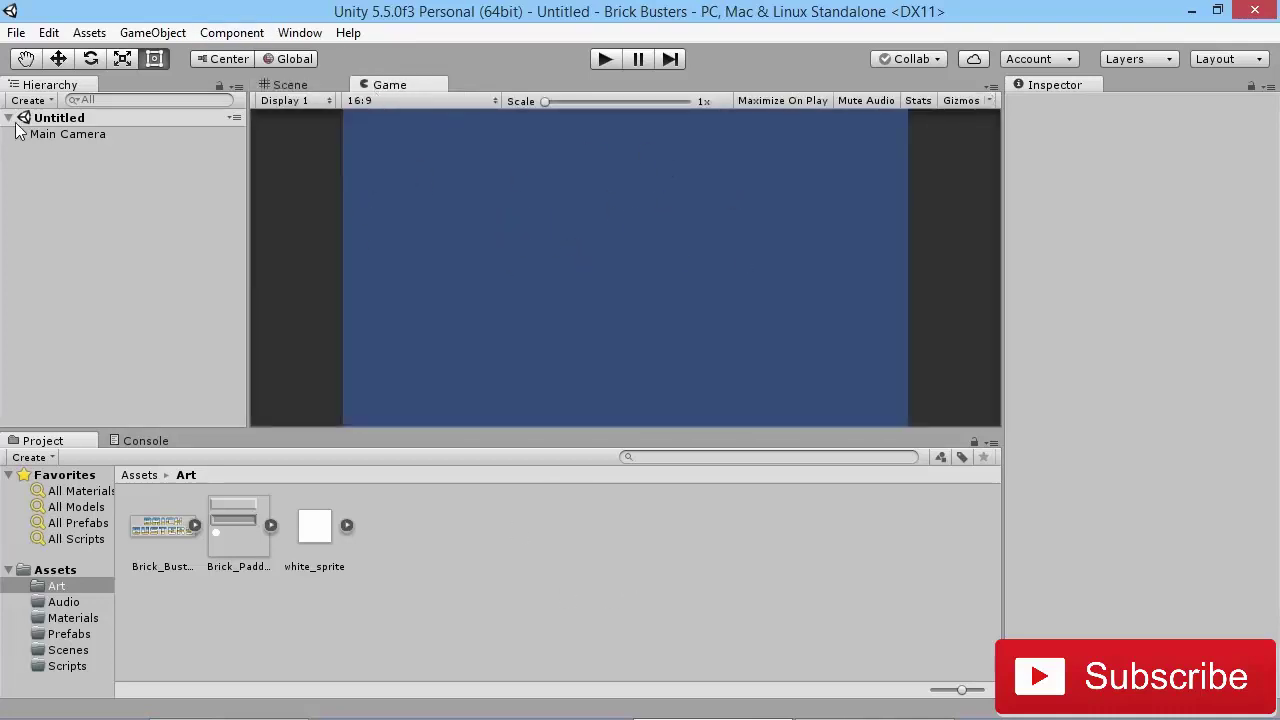
Set the Main Camera's background colour to solid black and return to the Scene view.
left_click(55, 134)
left_click(1178, 260)
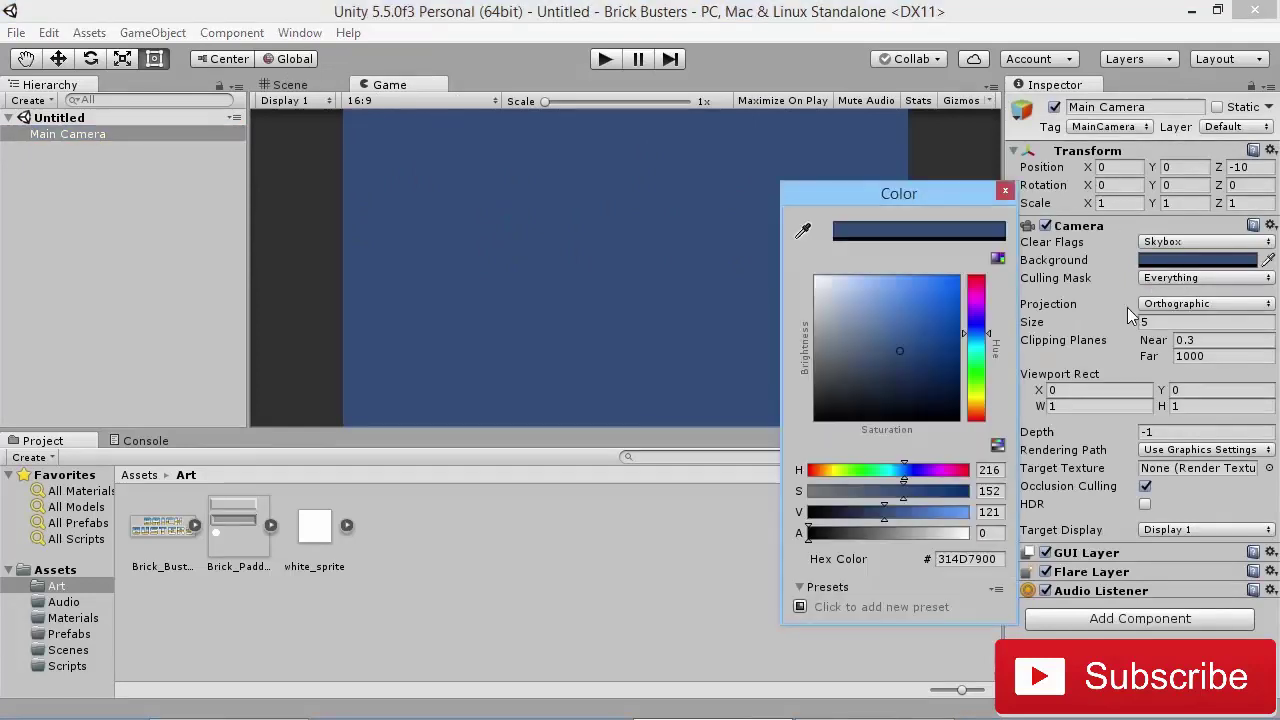
left_click_drag(890, 350, 799, 436)
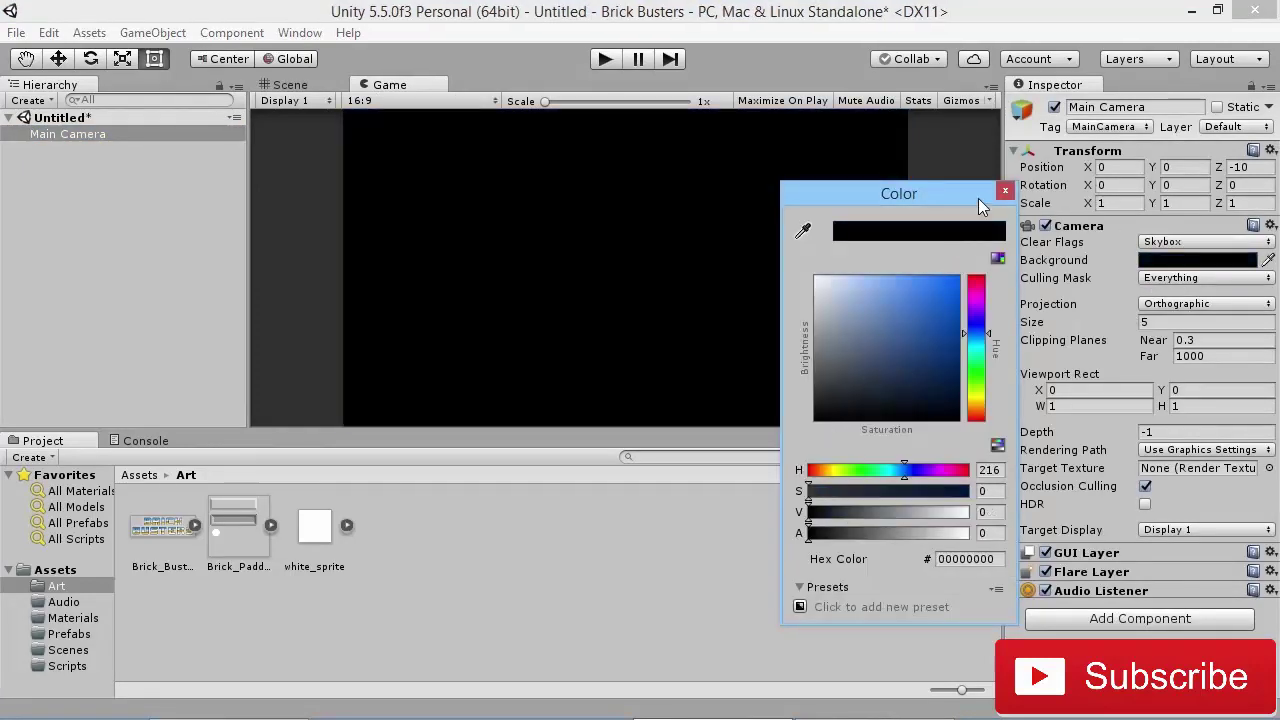
left_click(1005, 190)
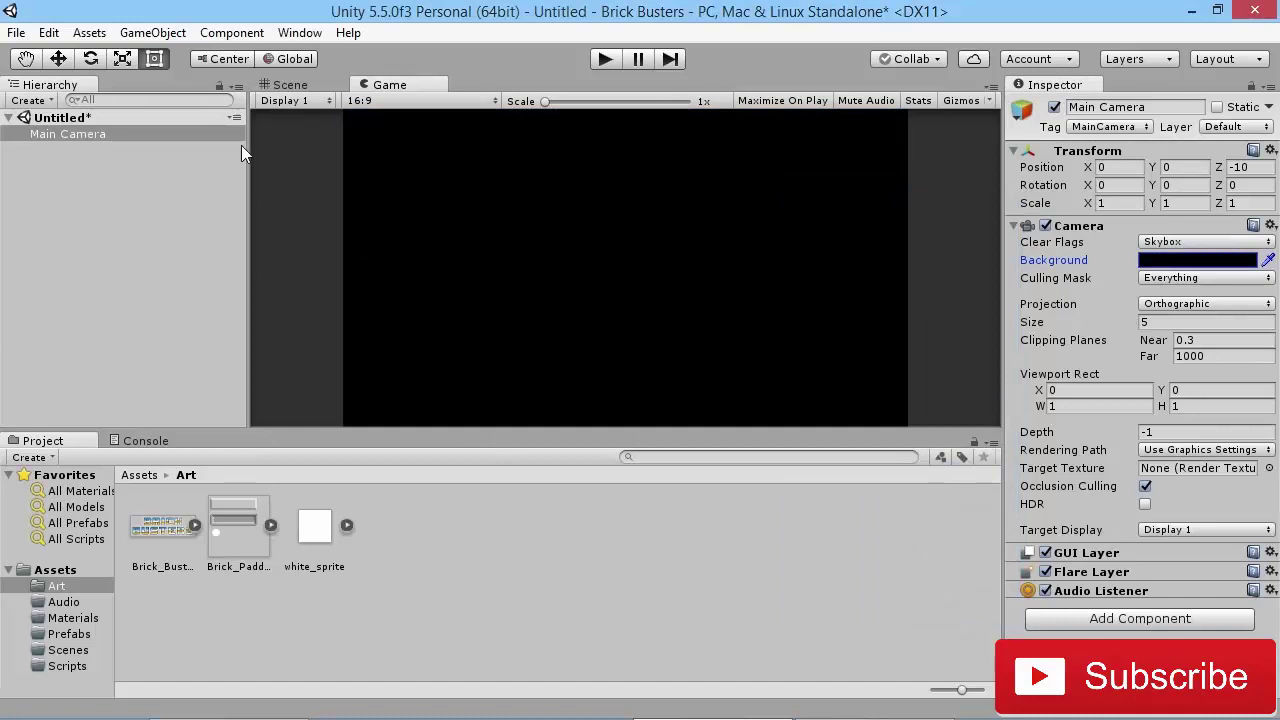
left_click(293, 86)
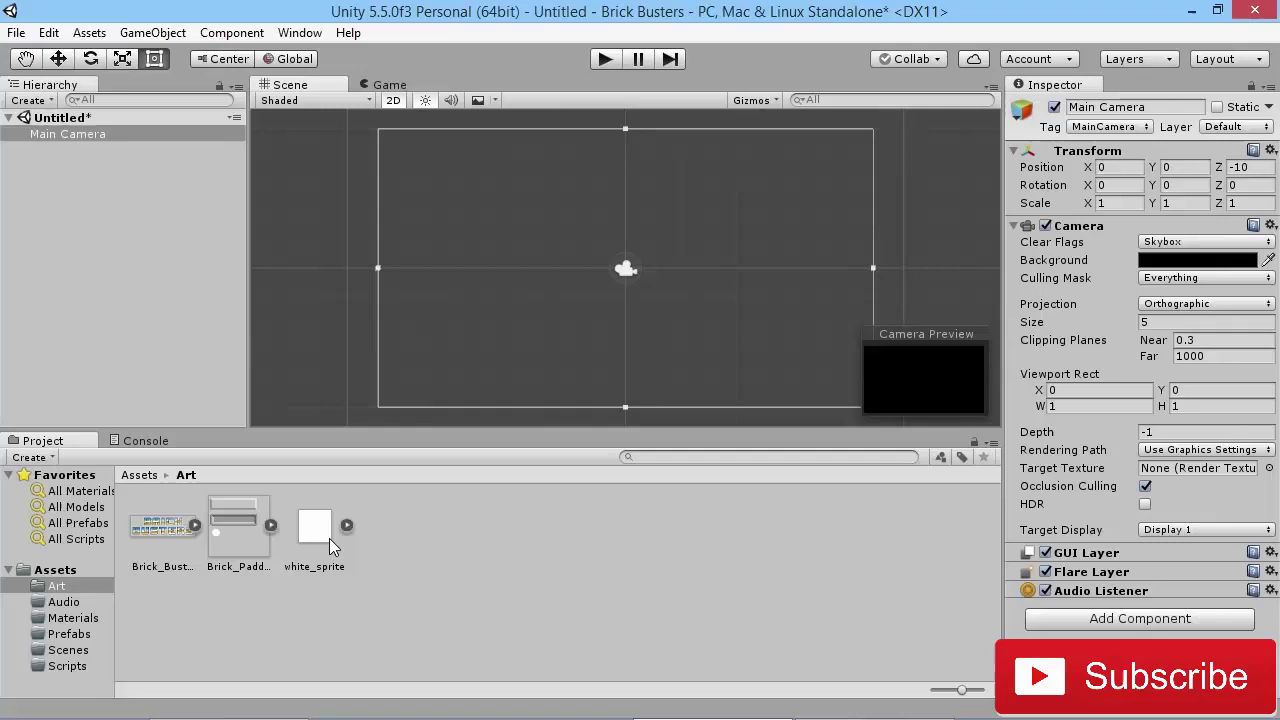
Place white_sprite in the scene with a Box Collider 2D, stretched wide at Position X 0.
left_click_drag(316, 535, 624, 186)
left_click(1135, 425)
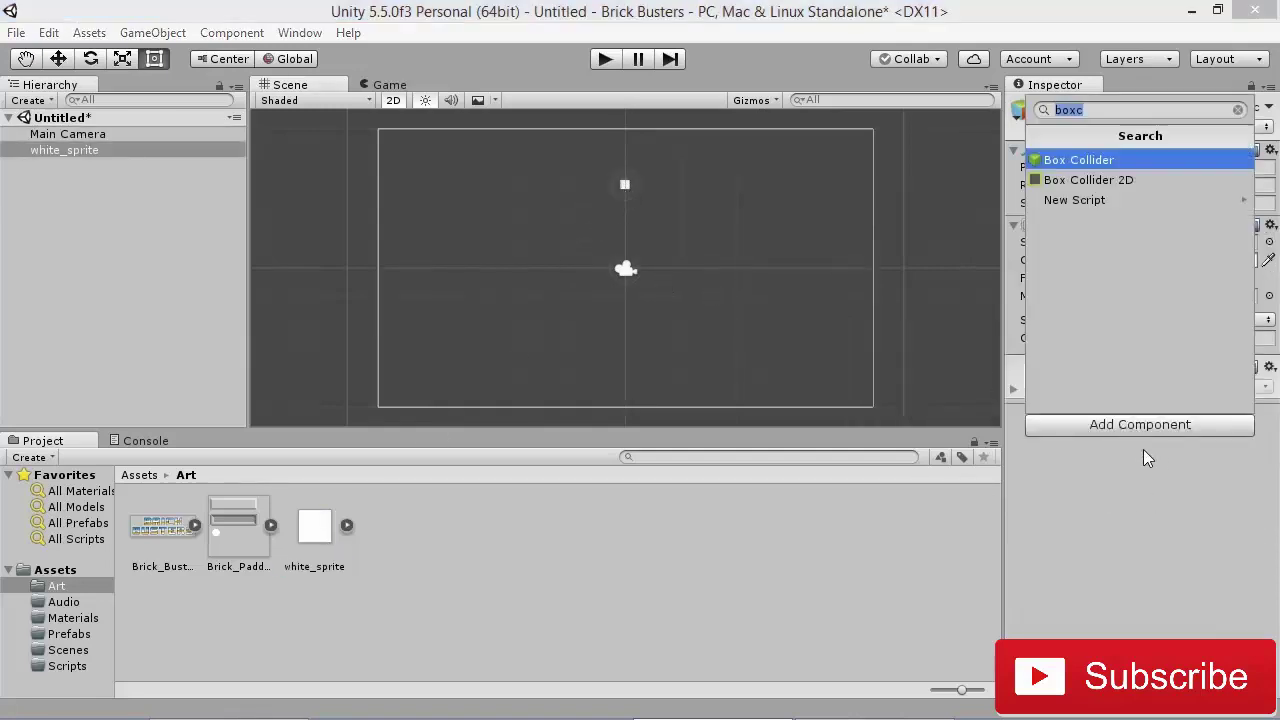
left_click(1105, 181)
key("r")
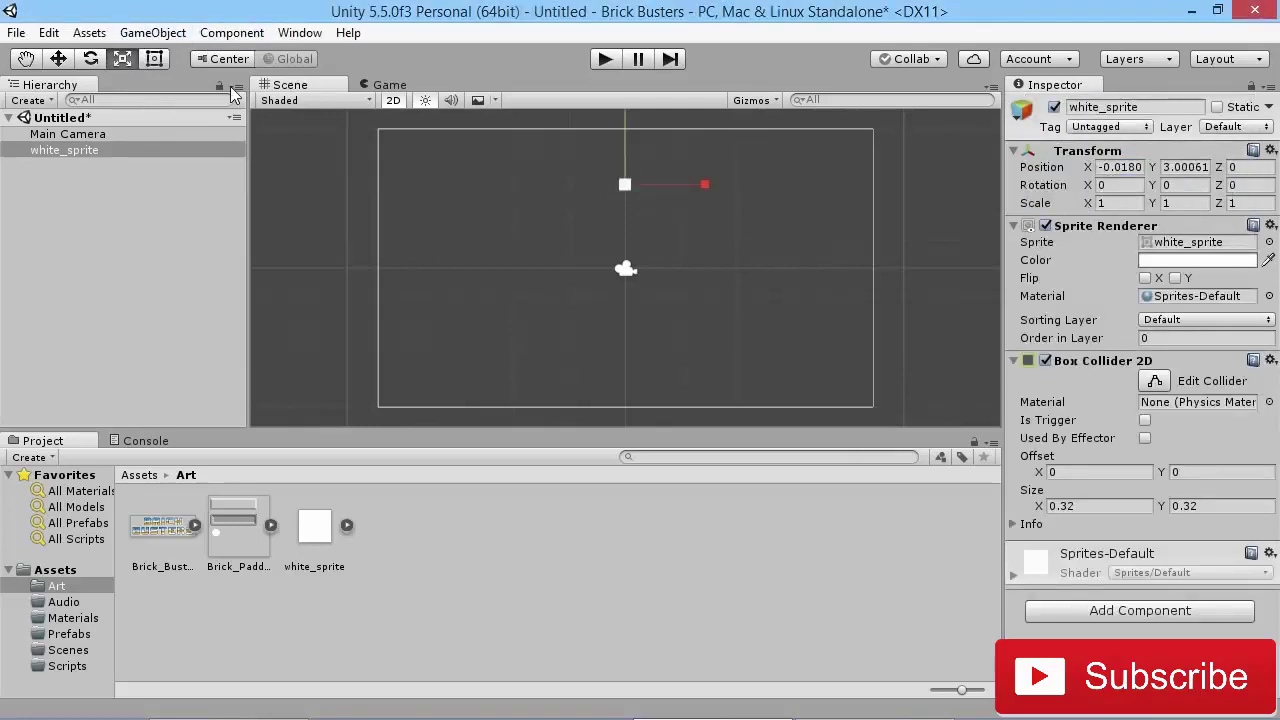
left_click_drag(704, 184, 1050, 188)
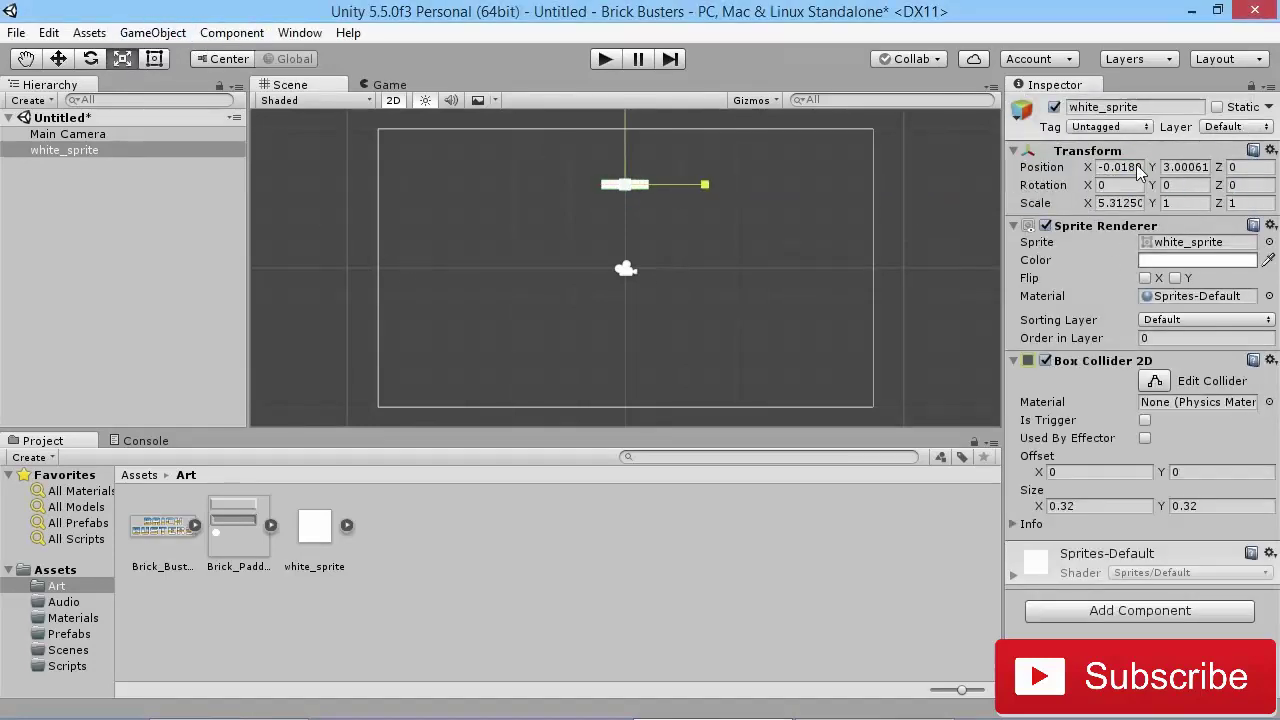
left_click(1120, 167)
type("0")
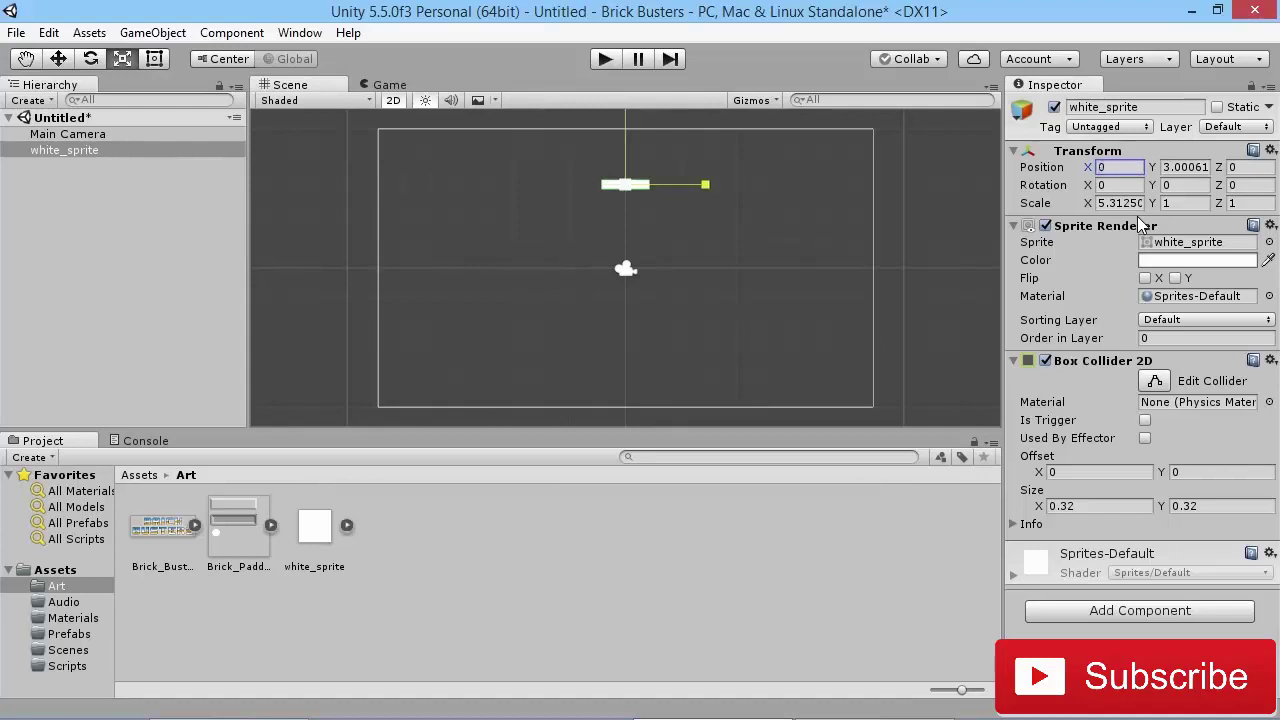
left_click_drag(705, 184, 151, 217)
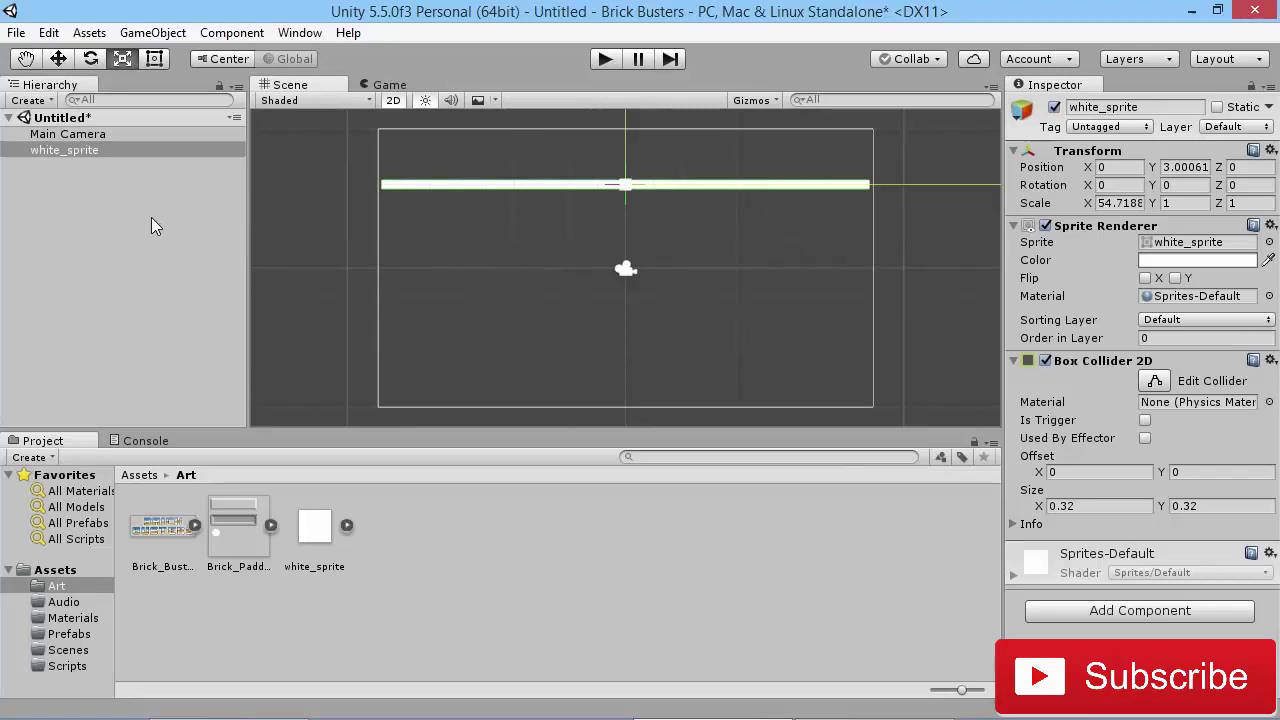
Raise the white bar to Y 3.43 along the top edge of the camera frame.
key("w")
middle_click_drag(701, 258, 694, 276)
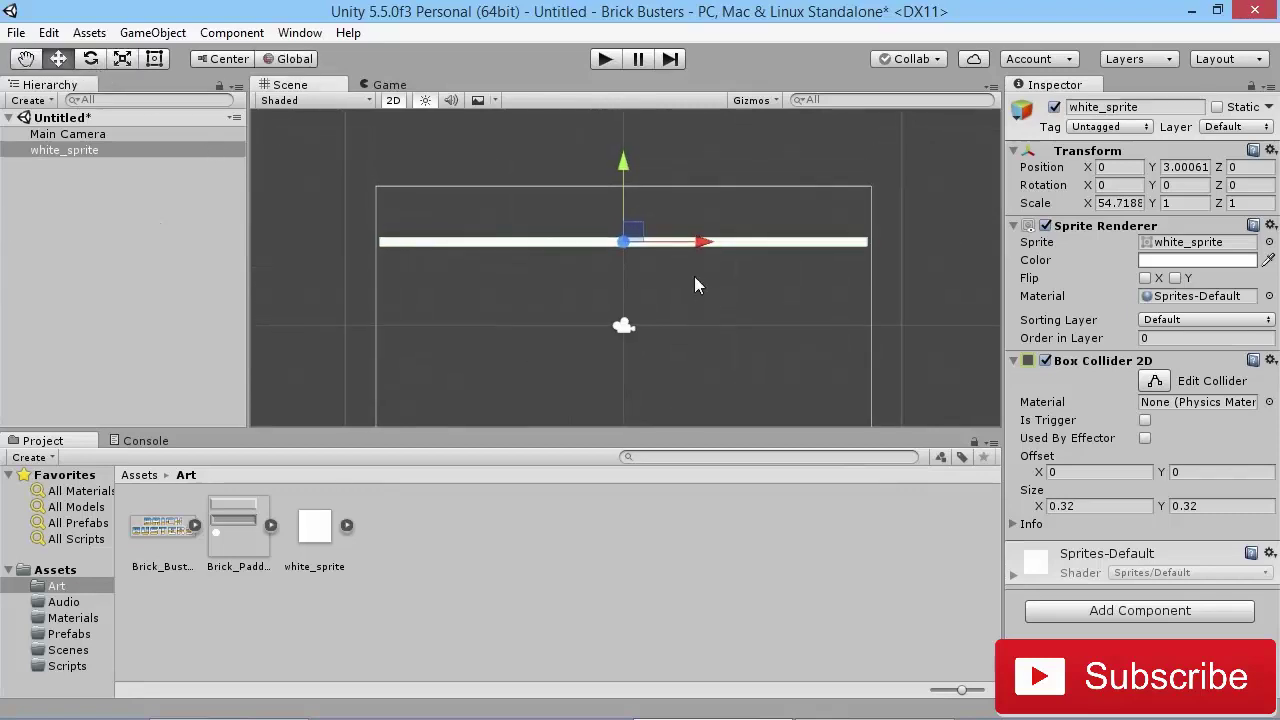
left_click_drag(623, 190, 624, 185)
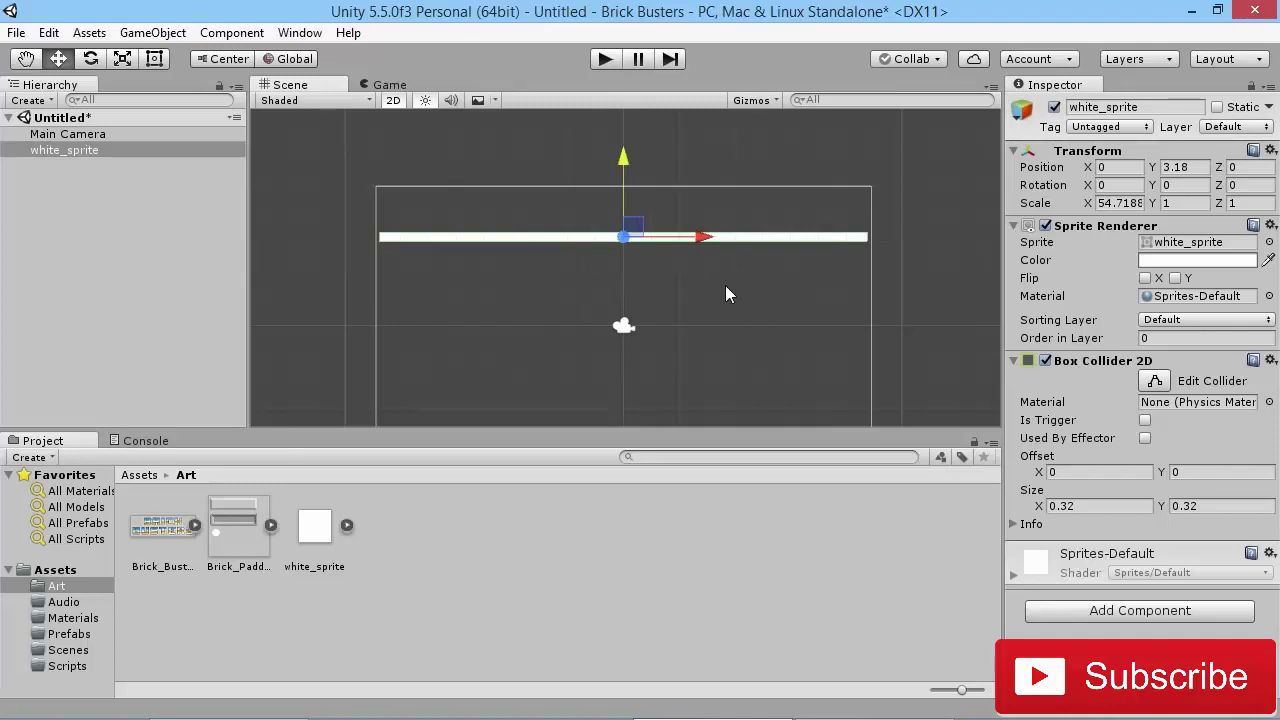
middle_click_drag(725, 285, 632, 248)
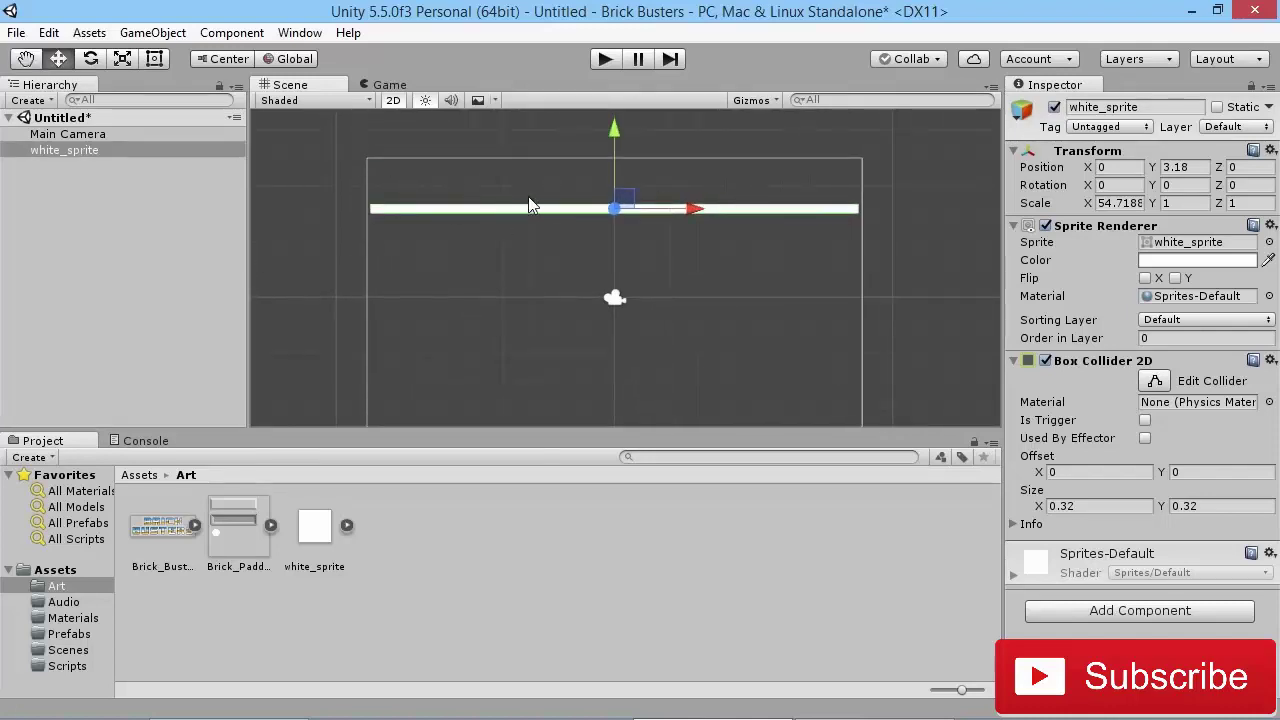
left_click(385, 85)
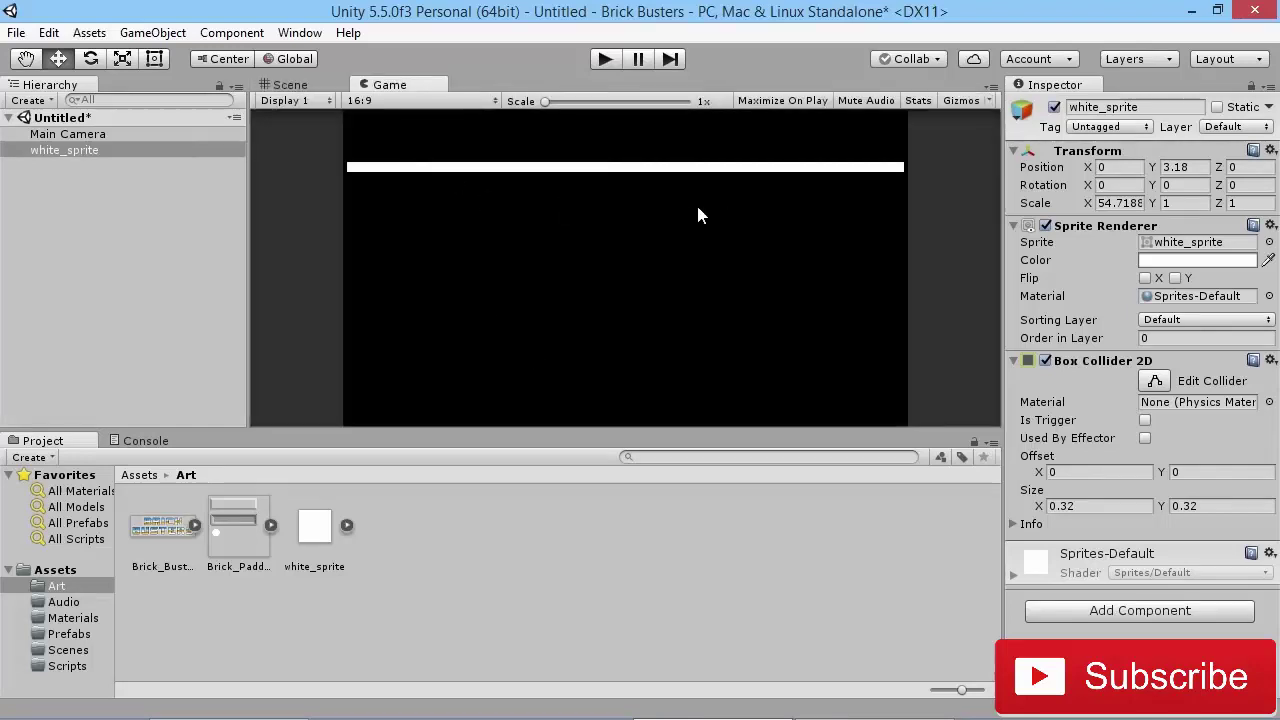
left_click(291, 84)
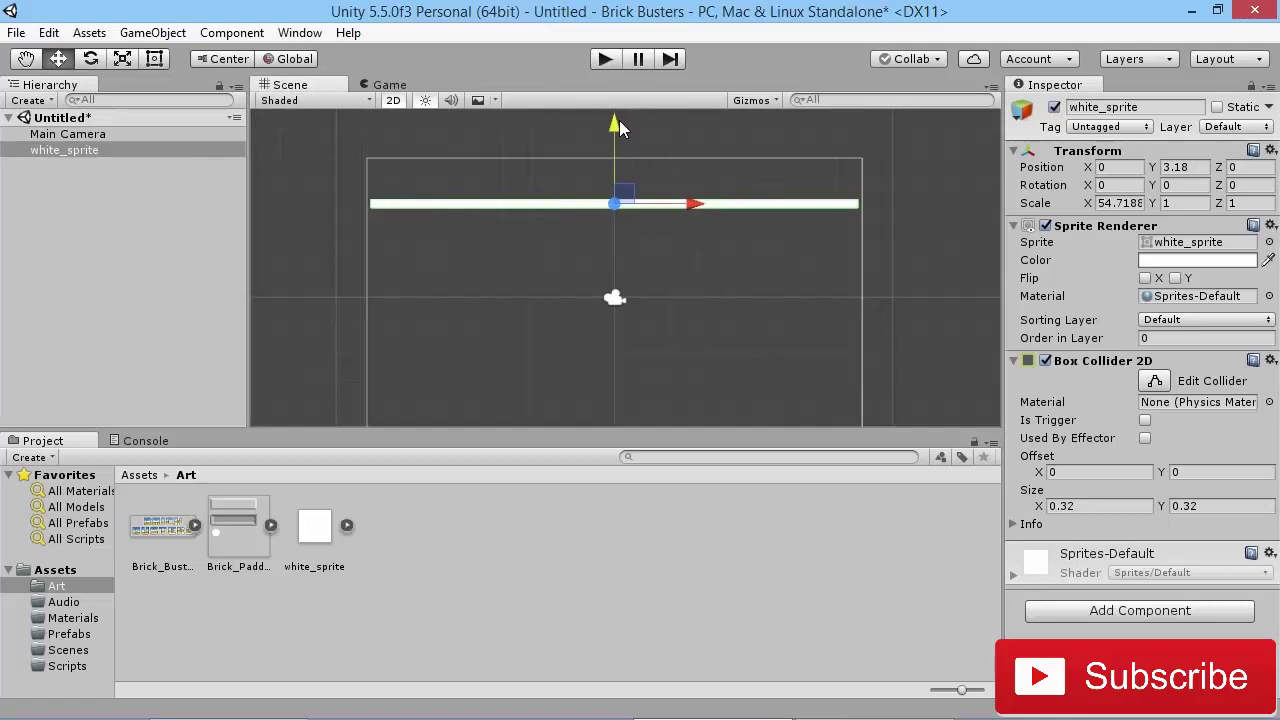
left_click_drag(619, 120, 620, 121)
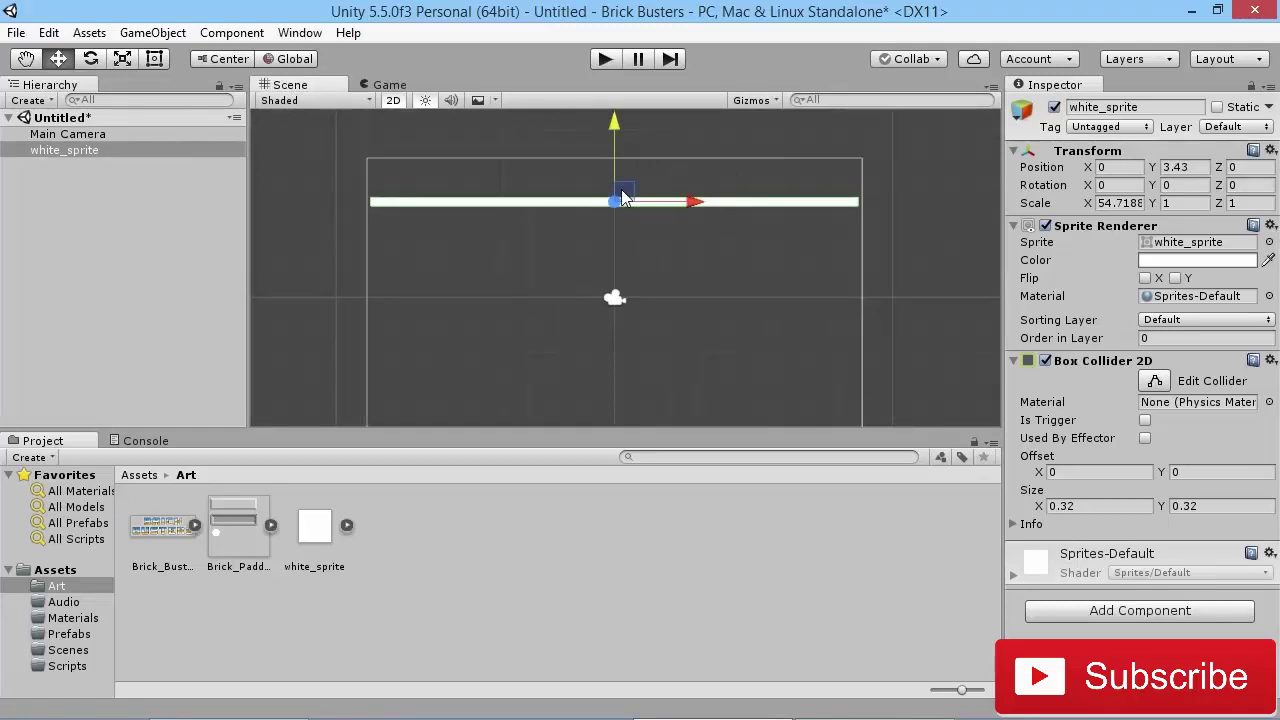
middle_click_drag(686, 287, 674, 247)
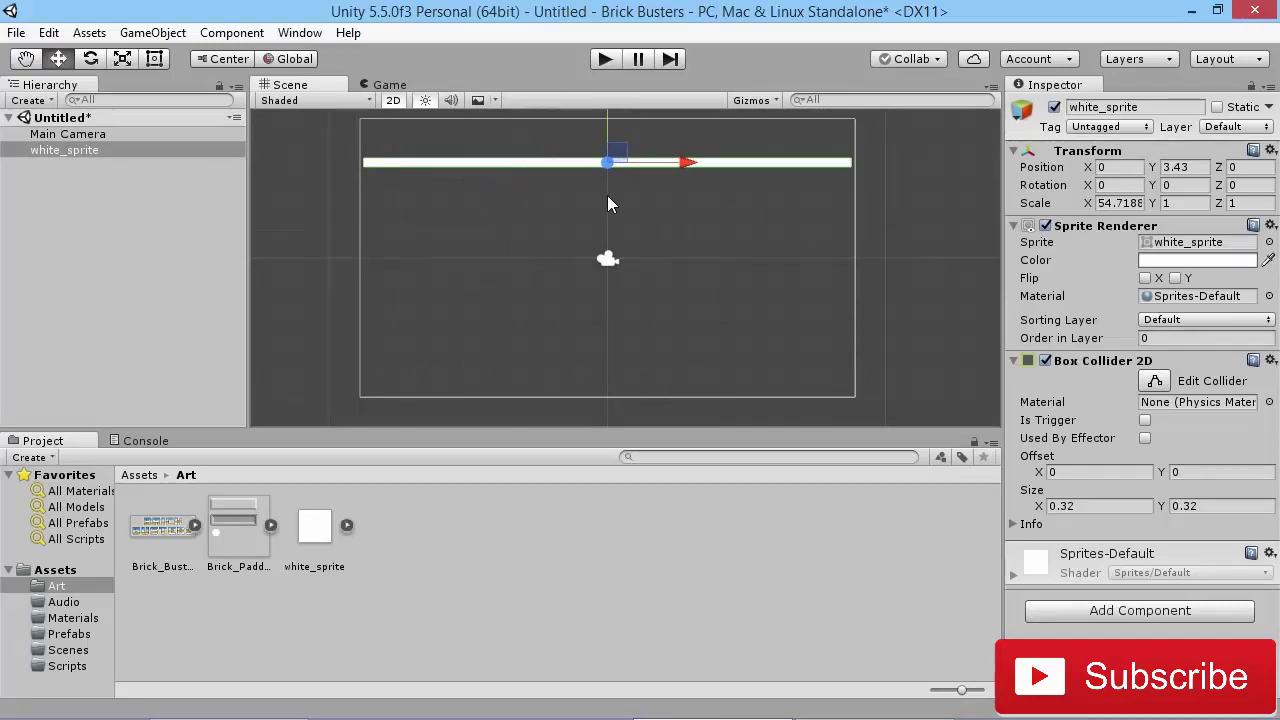
Rename white_sprite to 'wall' and duplicate it, moving the copy to the left side.
left_click(55, 150)
left_click(61, 148)
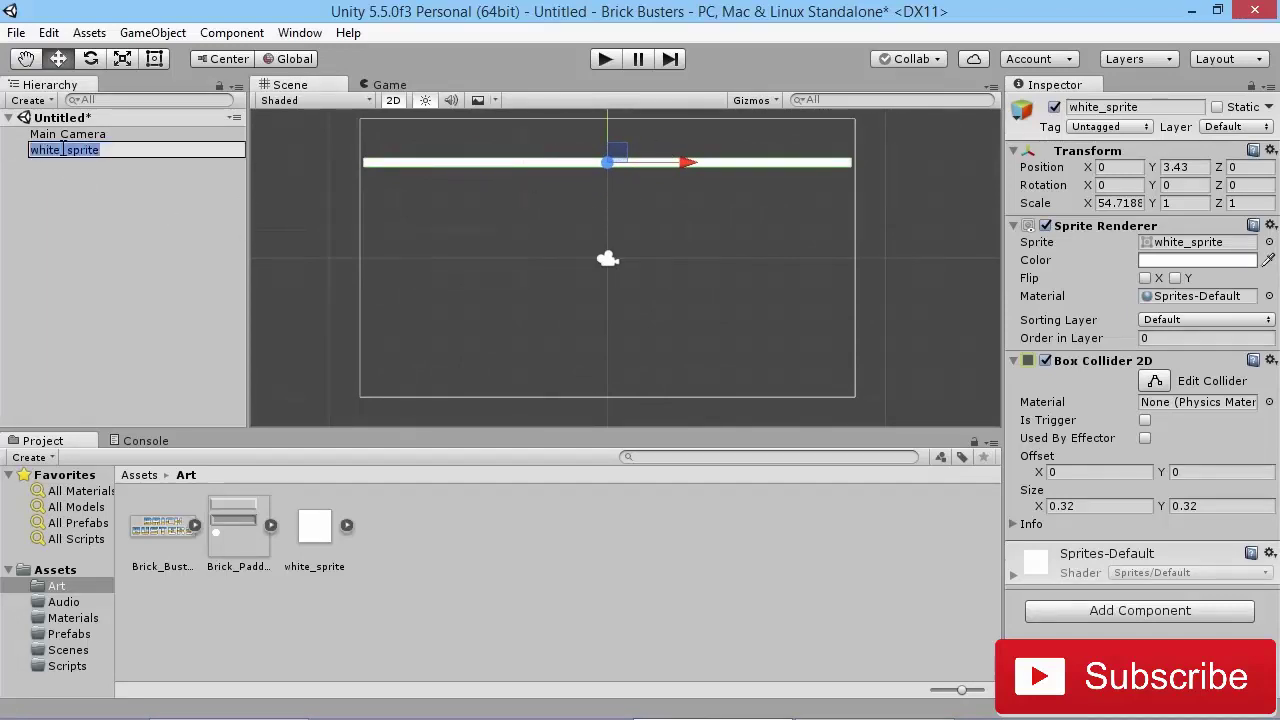
type("wall")
key("Return")
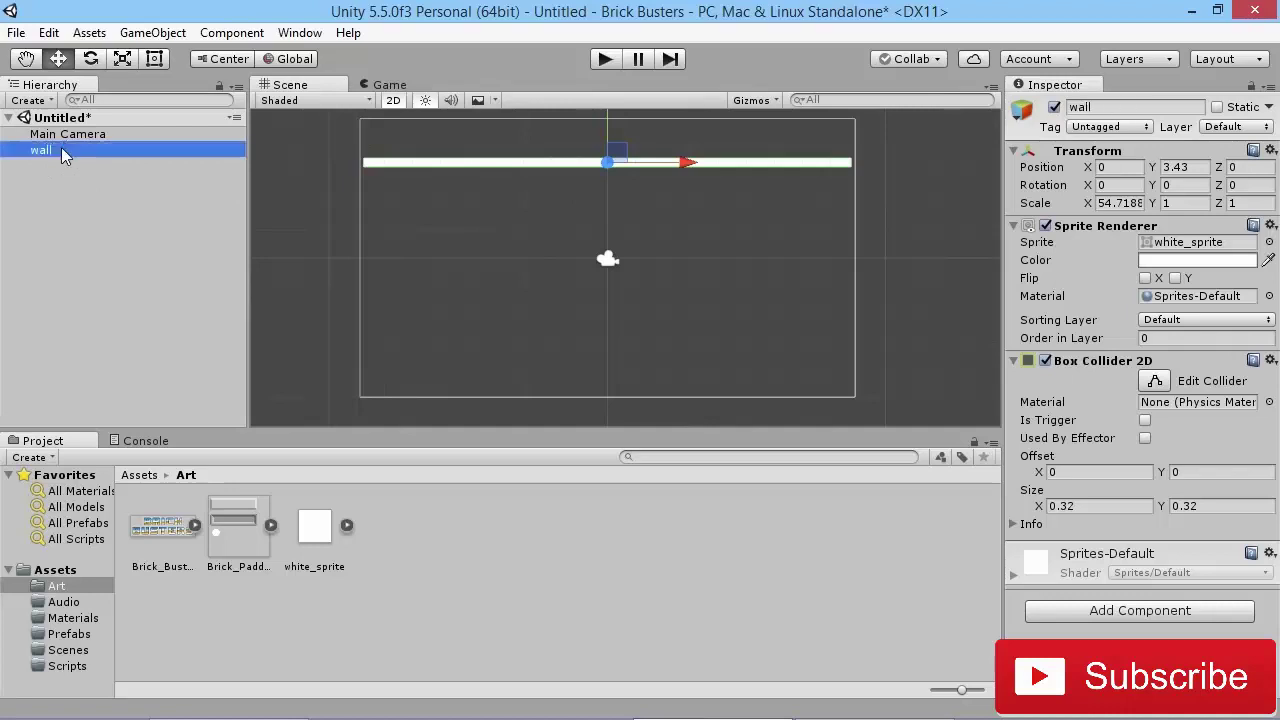
key("ctrl+d")
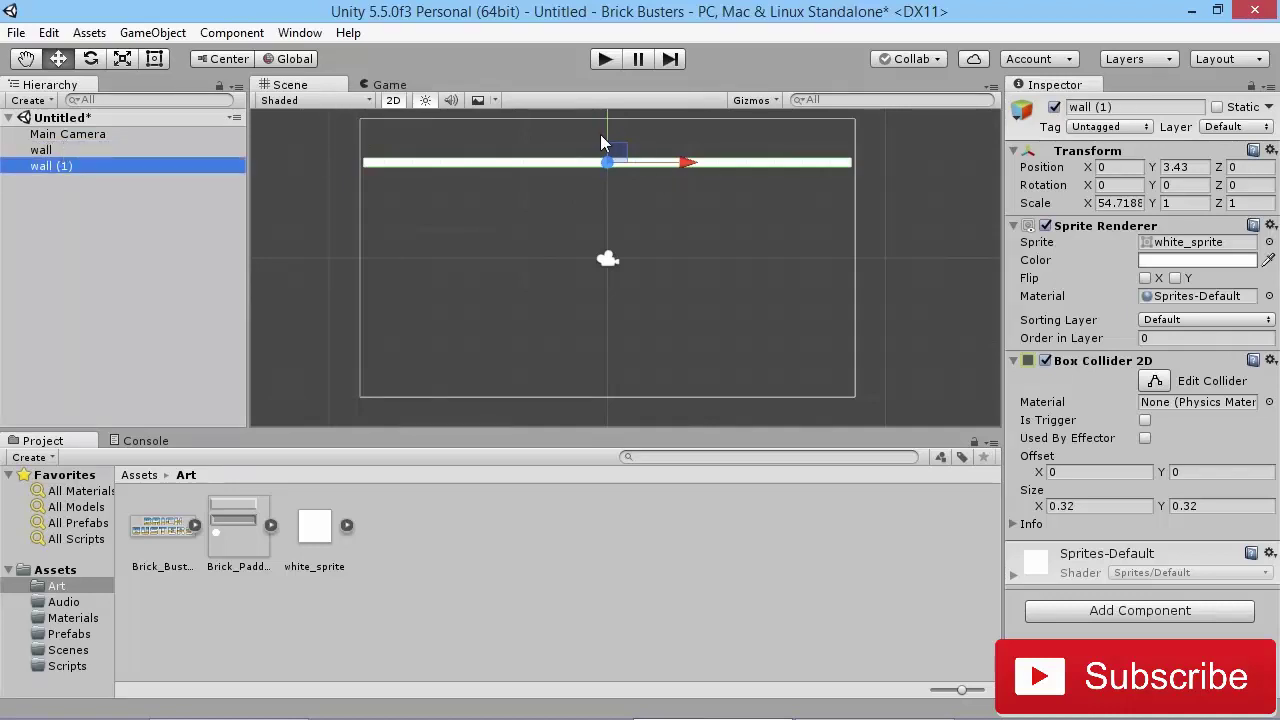
left_click_drag(630, 159, 395, 257)
Make wall (1) a tall left wall with Scale X 1, Scale Y 26.35, at Y -0.65.
left_click(1131, 203)
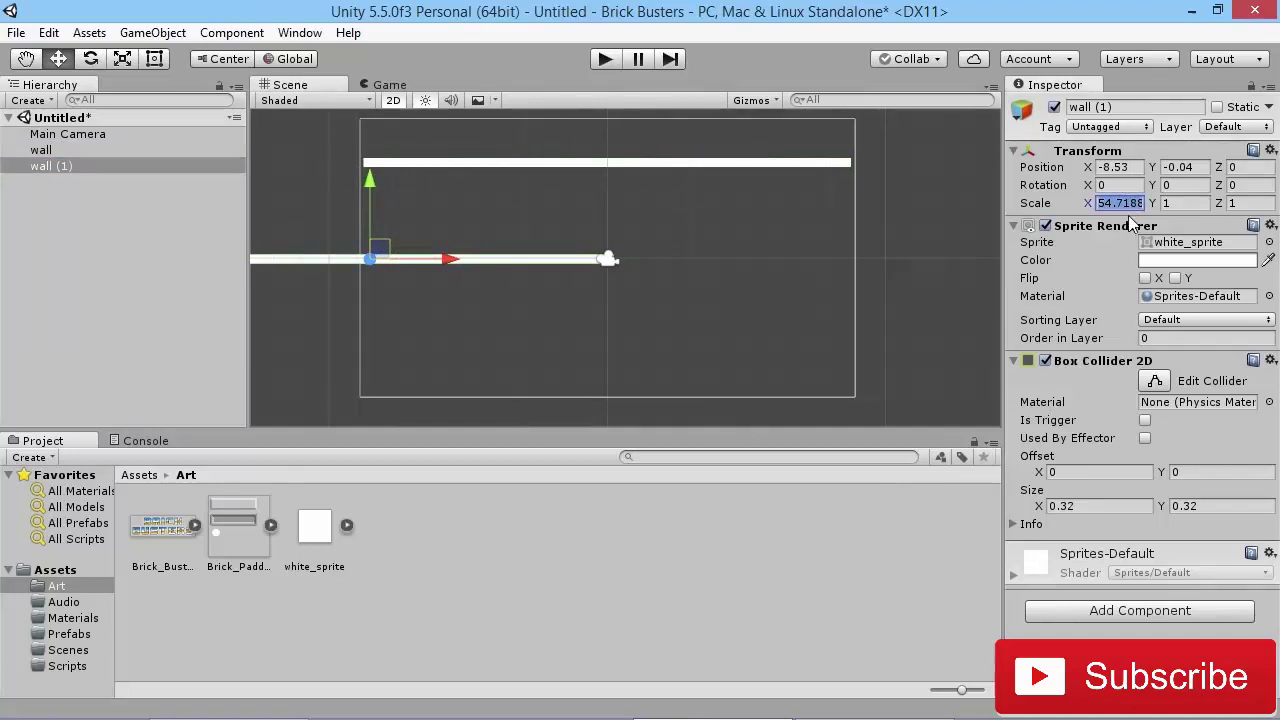
type("1")
key("Tab")
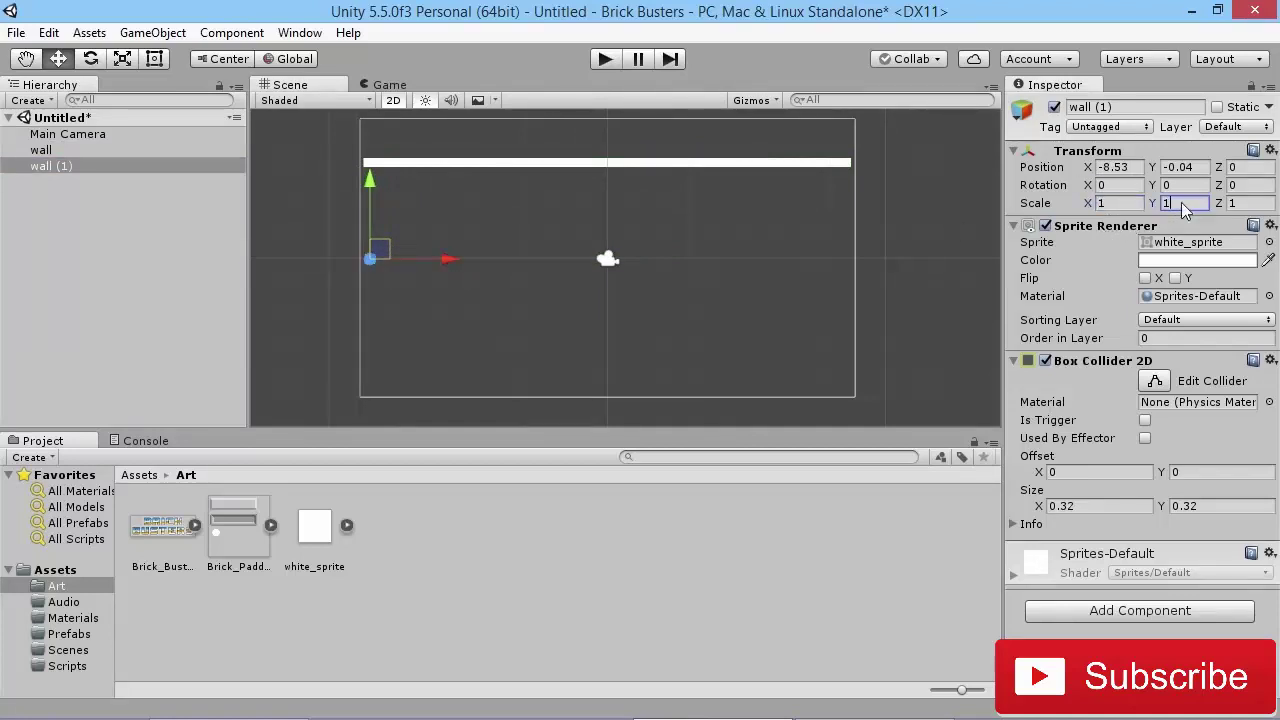
left_click(122, 58)
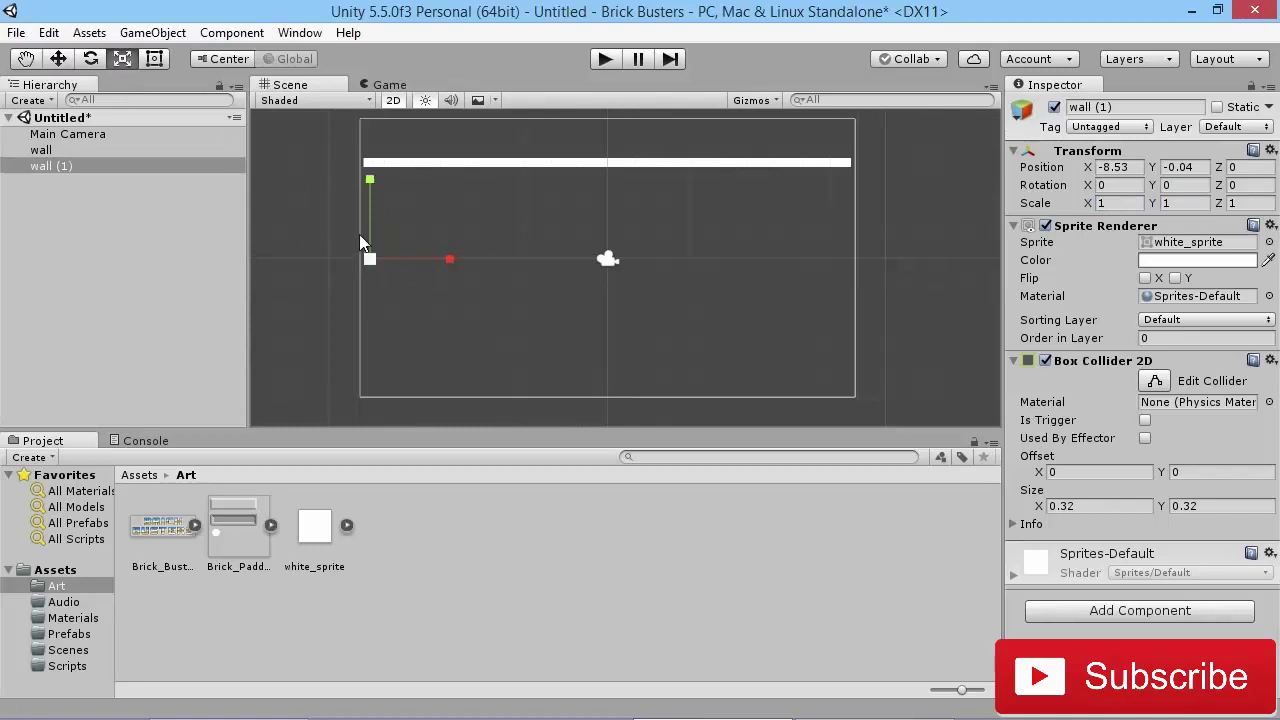
left_click_drag(367, 233, 311, 432)
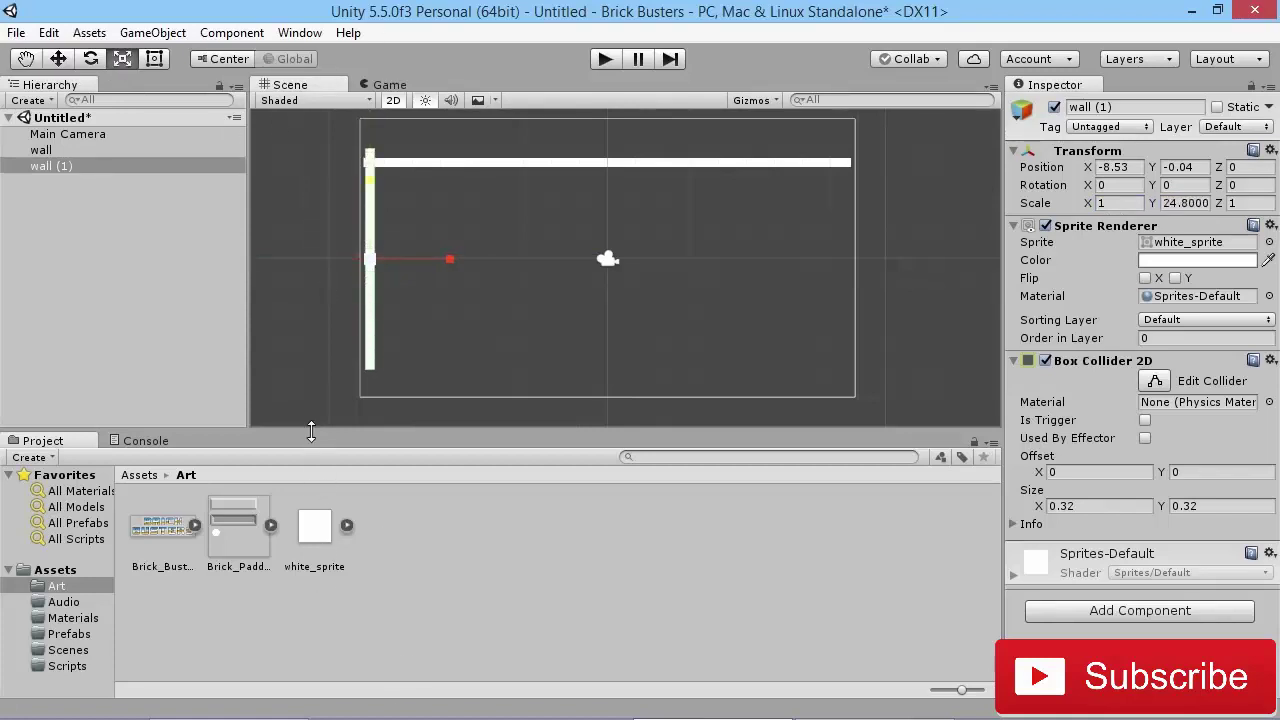
left_click(58, 58)
left_click_drag(369, 180, 376, 187)
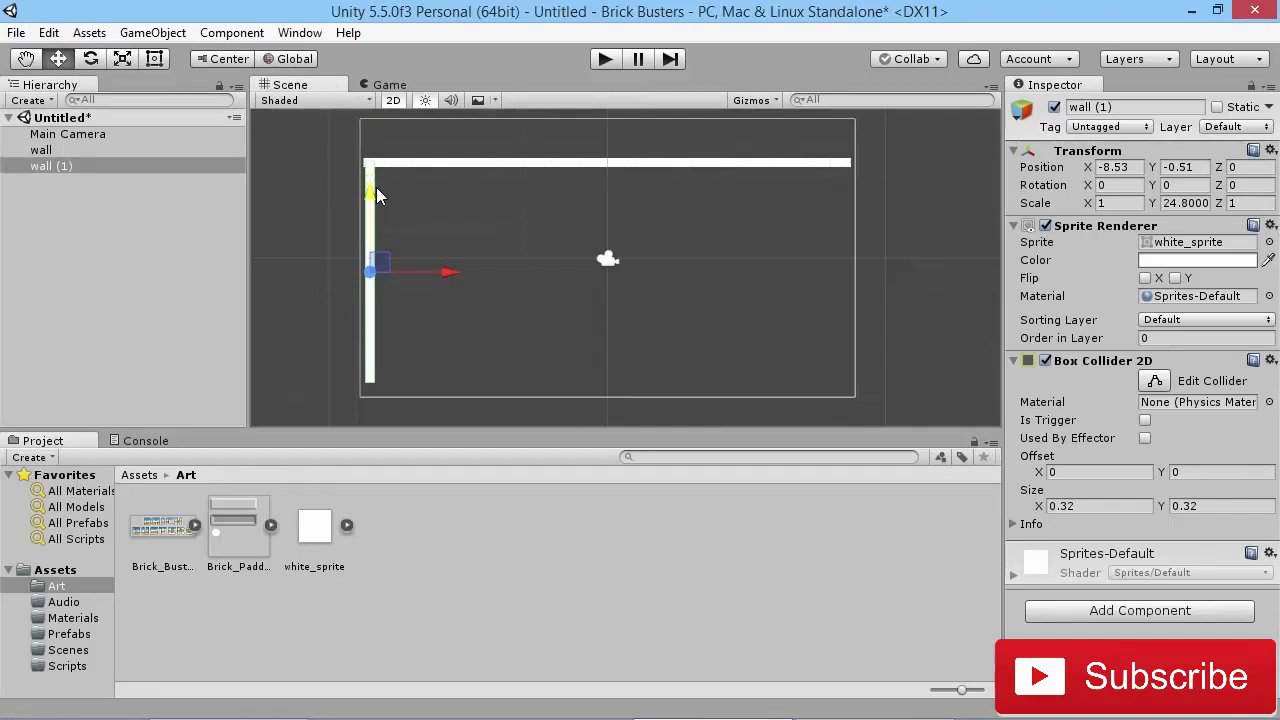
key("r")
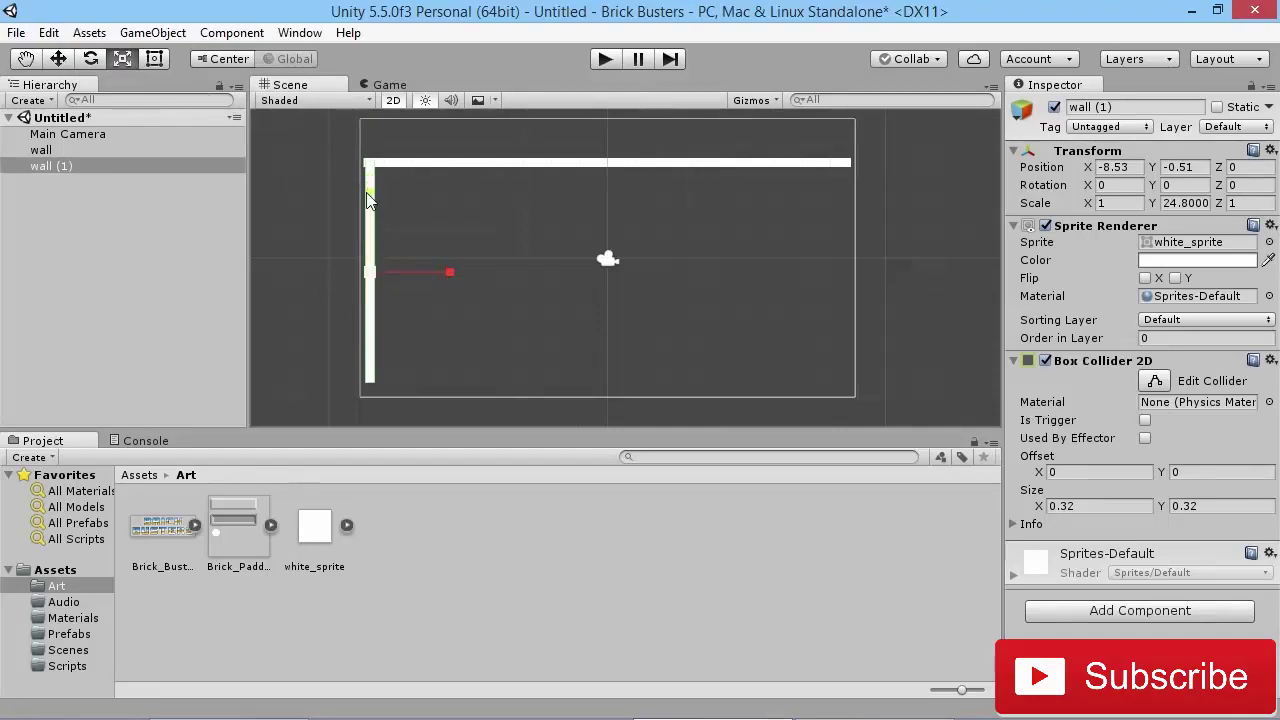
left_click_drag(372, 187, 374, 204)
key("w")
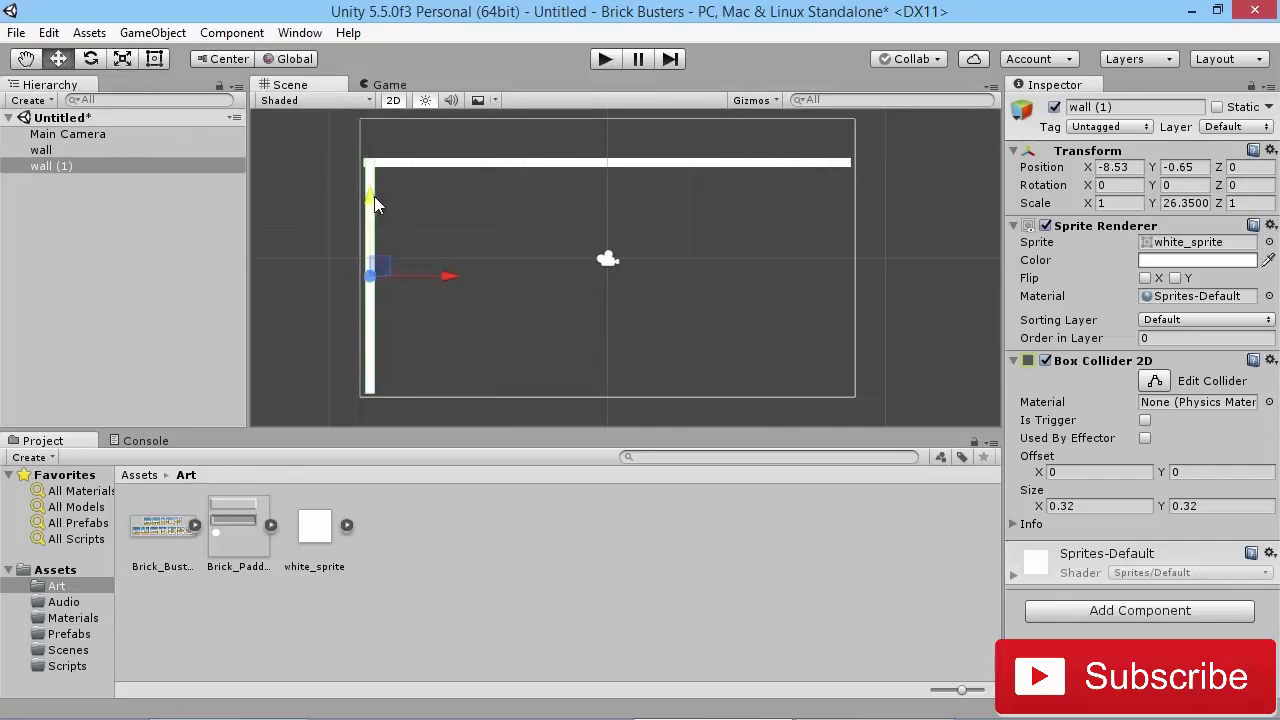
Zoom into the top-left corner and nudge the left wall slightly left.
scroll(323, 200, "up", 2)
scroll(456, 260, "down", 1)
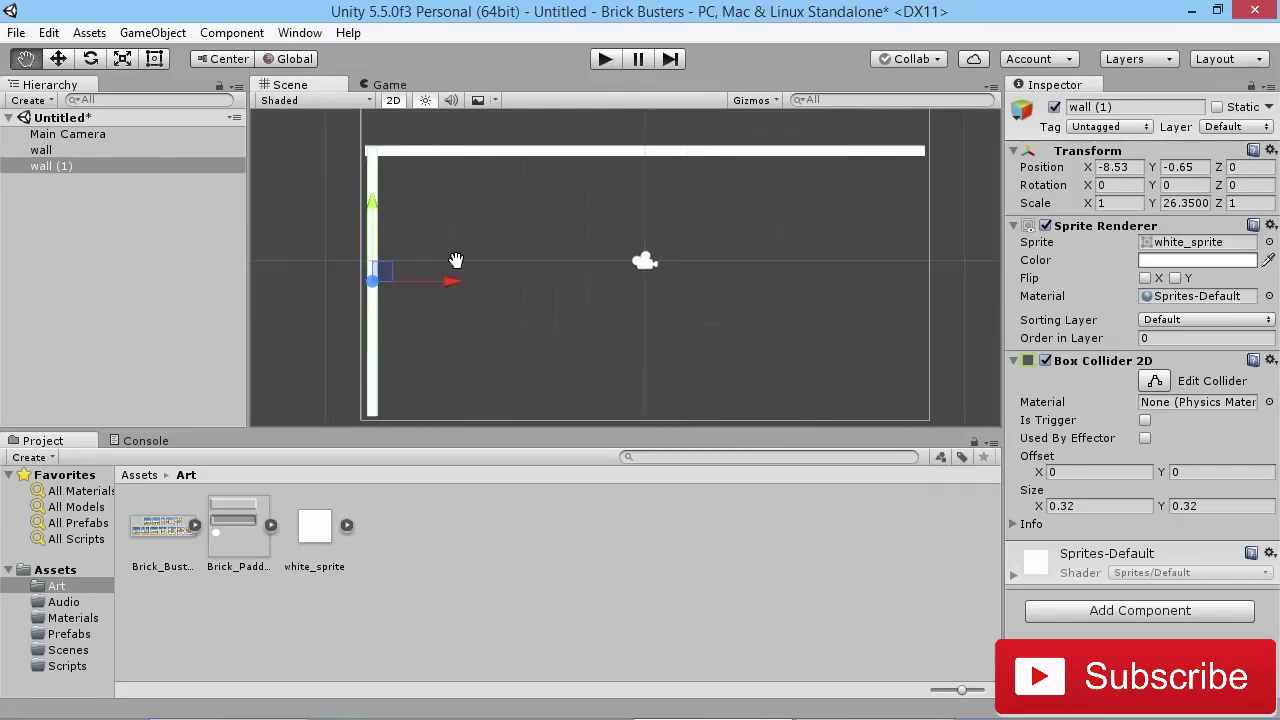
middle_click_drag(456, 260, 505, 288)
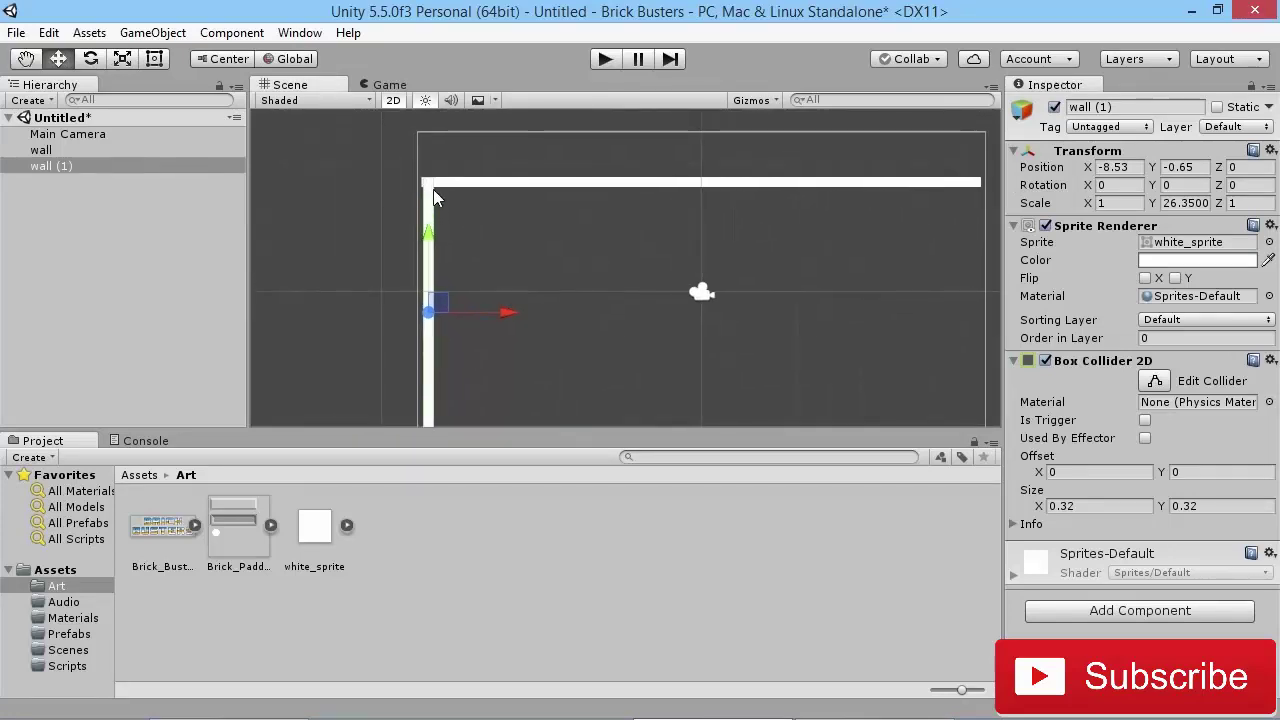
scroll(423, 184, "up", 4)
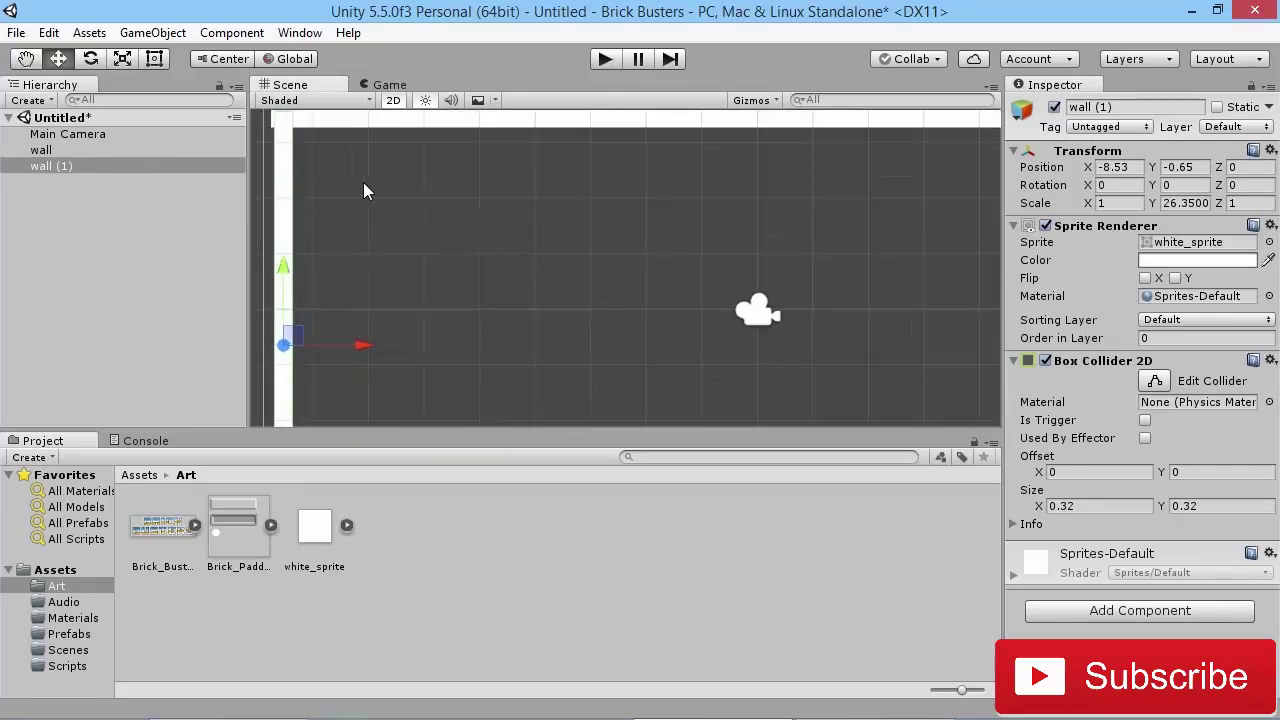
middle_click_drag(363, 184, 531, 286)
scroll(504, 275, "up", 2)
scroll(505, 282, "up", 3)
middle_click_drag(394, 323, 491, 263)
left_click(478, 247)
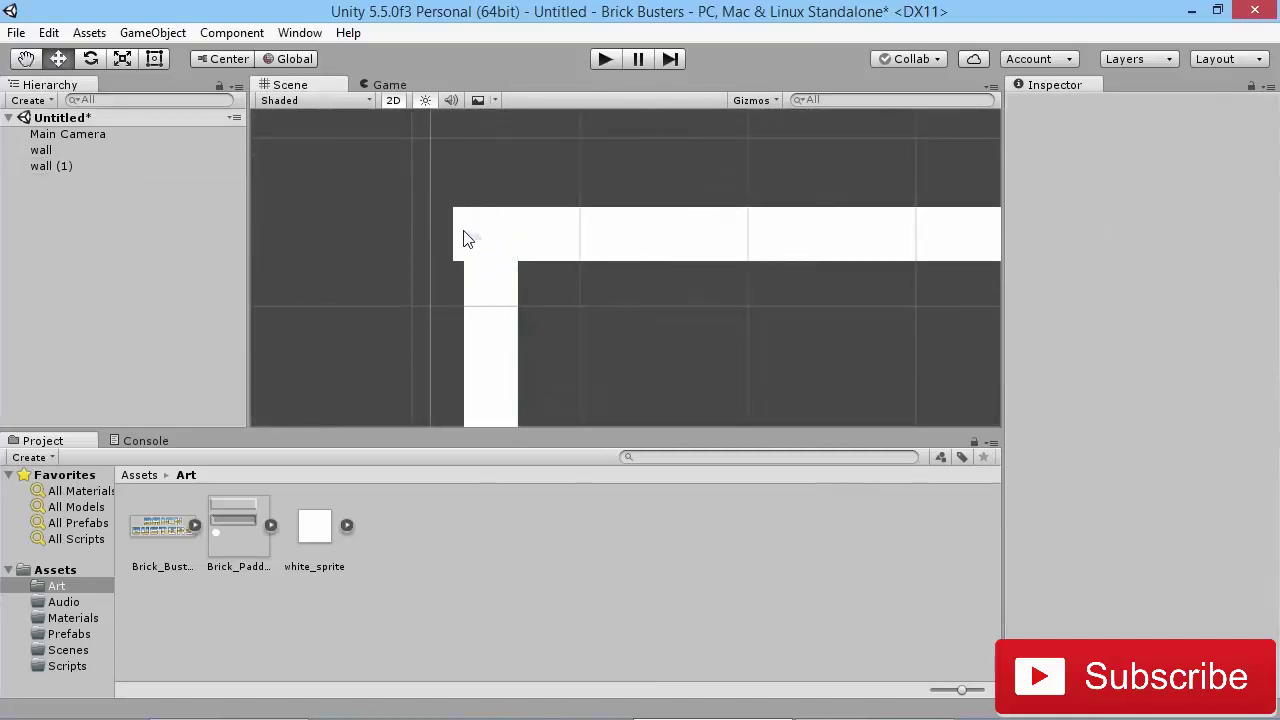
left_click(497, 305)
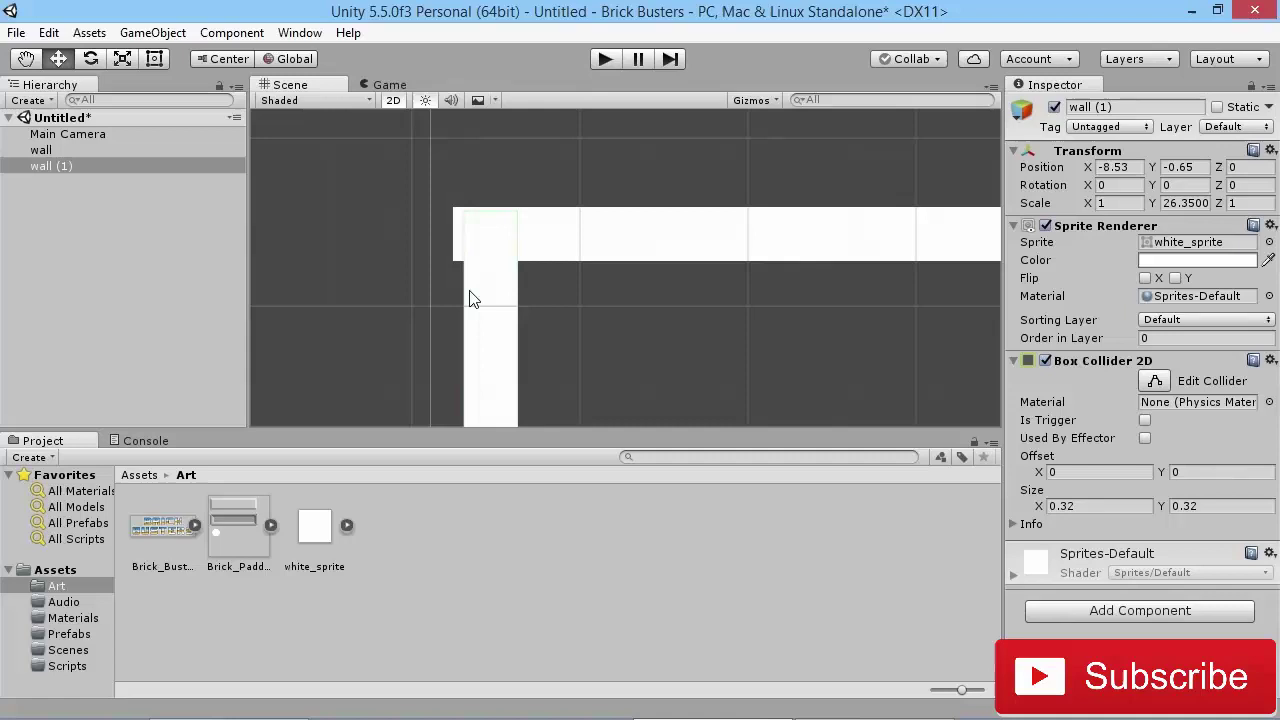
scroll(509, 251, "down", 3)
middle_click_drag(571, 408, 370, 116)
left_click(154, 60)
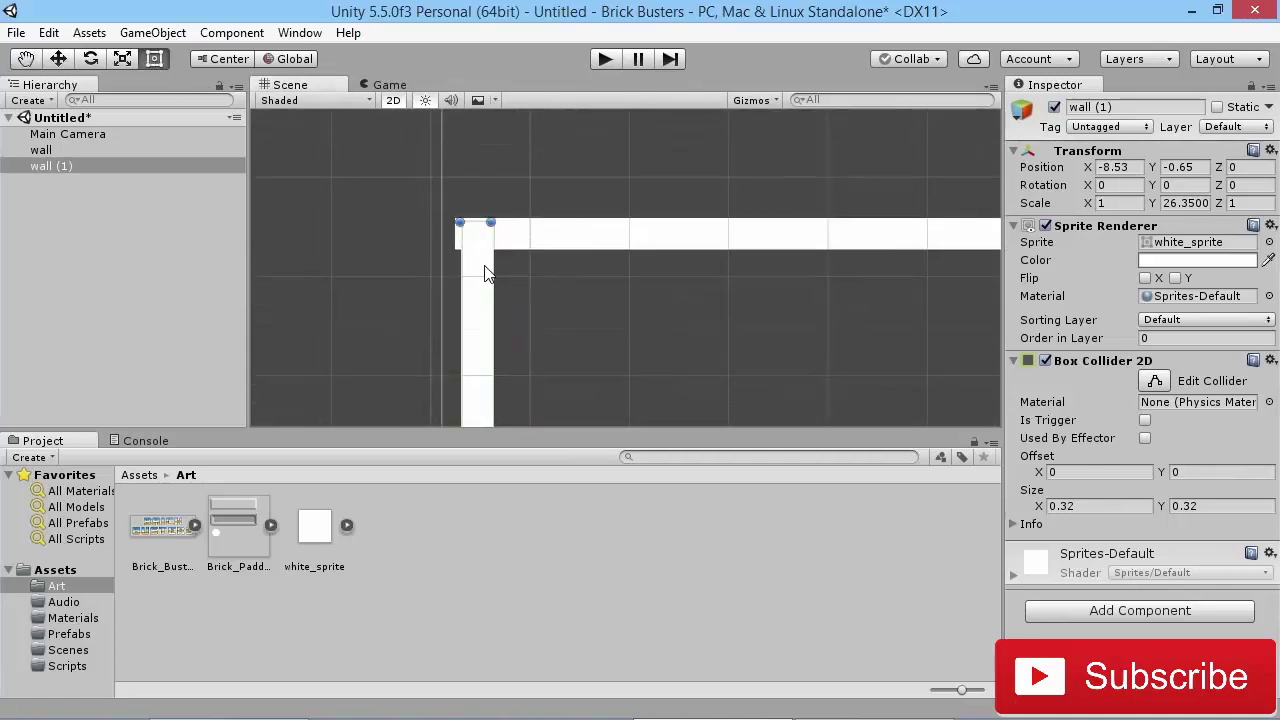
left_click_drag(476, 259, 480, 253)
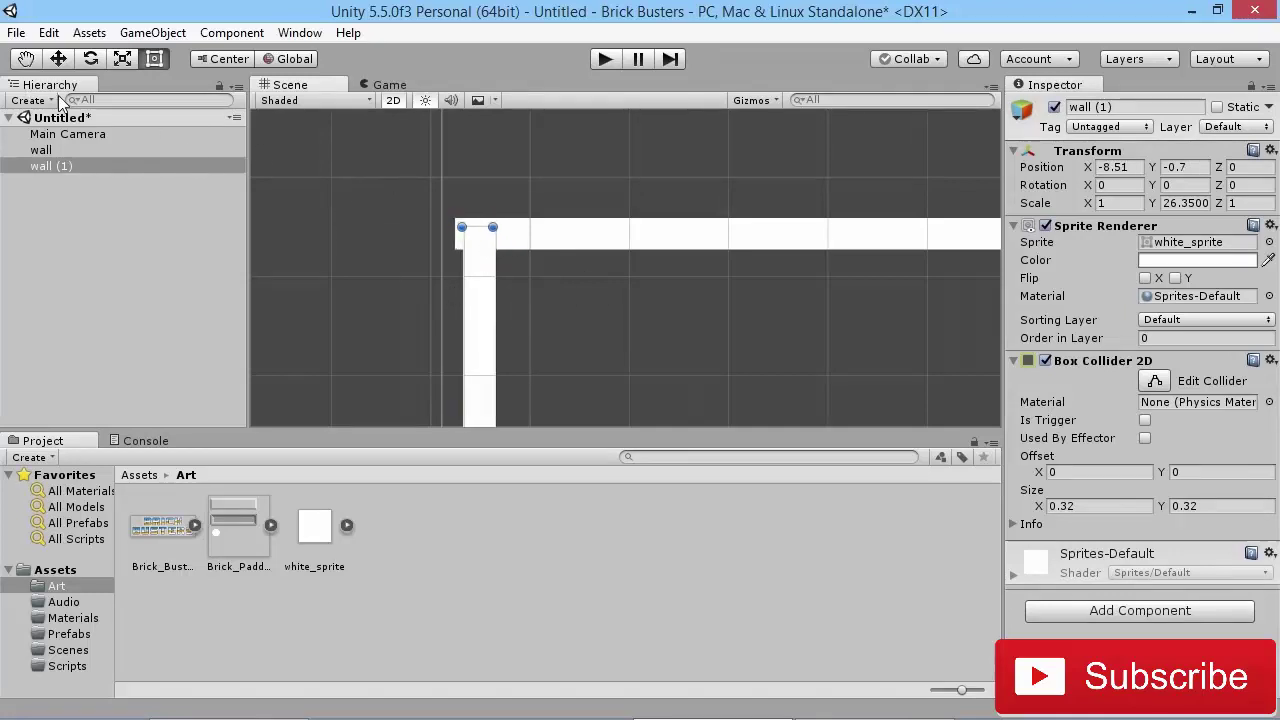
left_click(58, 60)
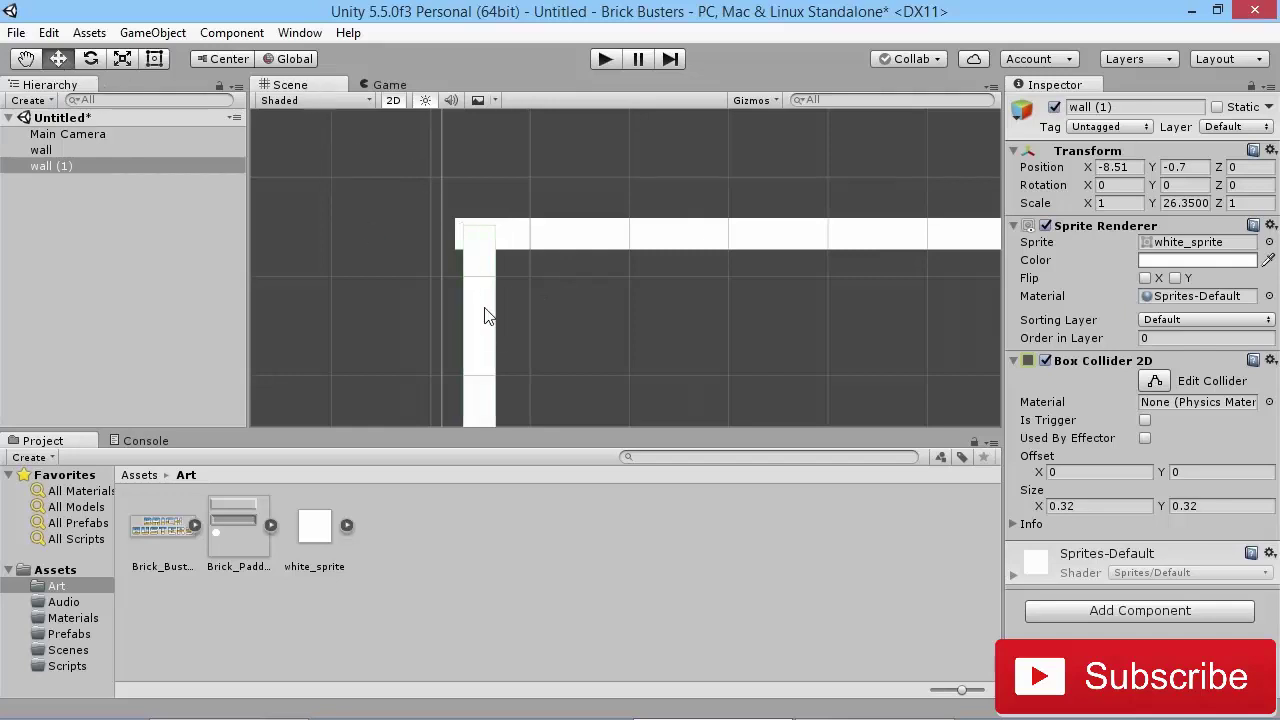
Position wall (1) at X -8.6, Y -0.63 so it meets the top wall flush.
left_click(68, 165)
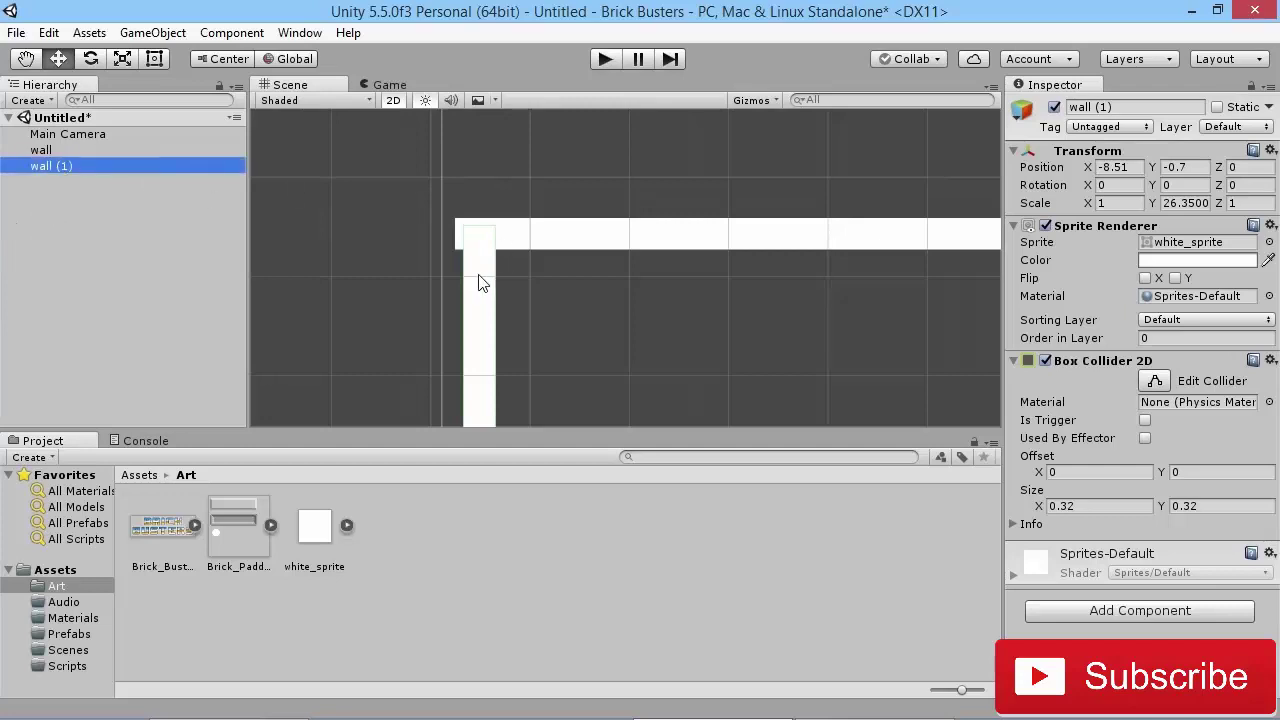
middle_click_drag(484, 322, 488, 261)
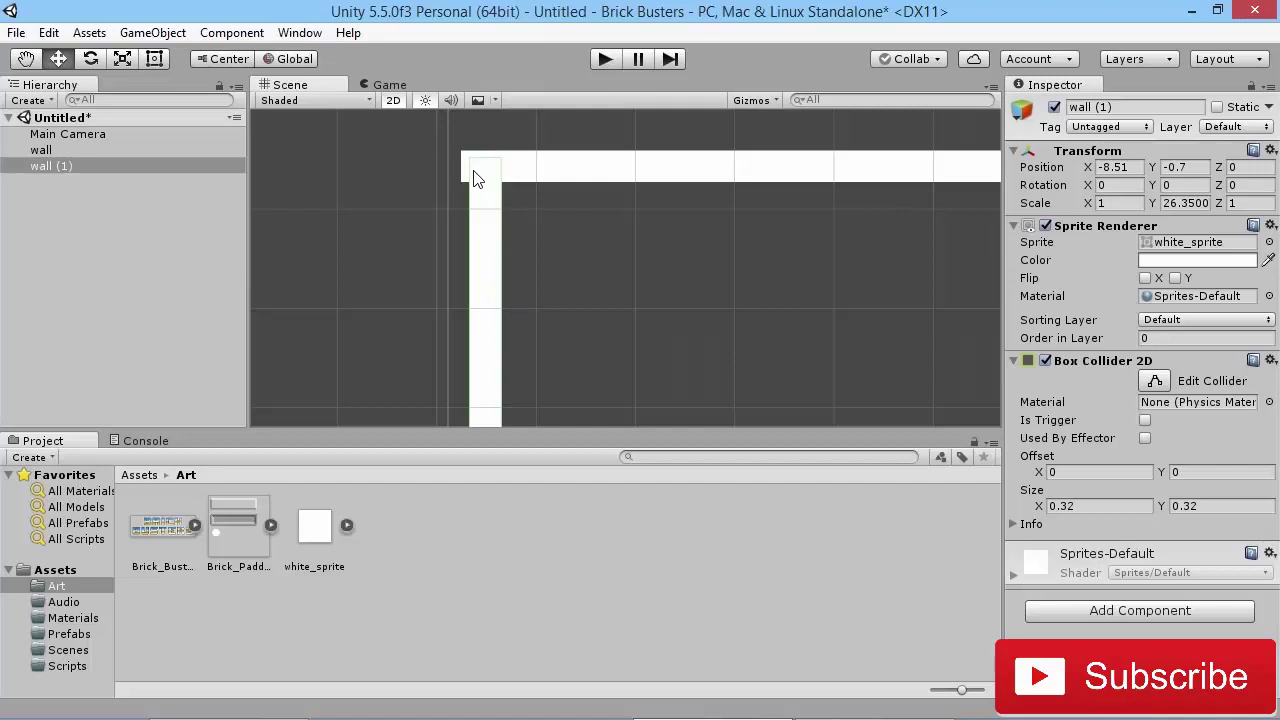
left_click(481, 198)
mouse_move(470, 165)
left_mouse_down()
mouse_move(503, 177)
mouse_move(503, 266)
mouse_move(466, 150)
mouse_move(515, 168)
mouse_move(474, 168)
mouse_move(466, 152)
mouse_move(505, 196)
mouse_move(463, 188)
left_mouse_up()
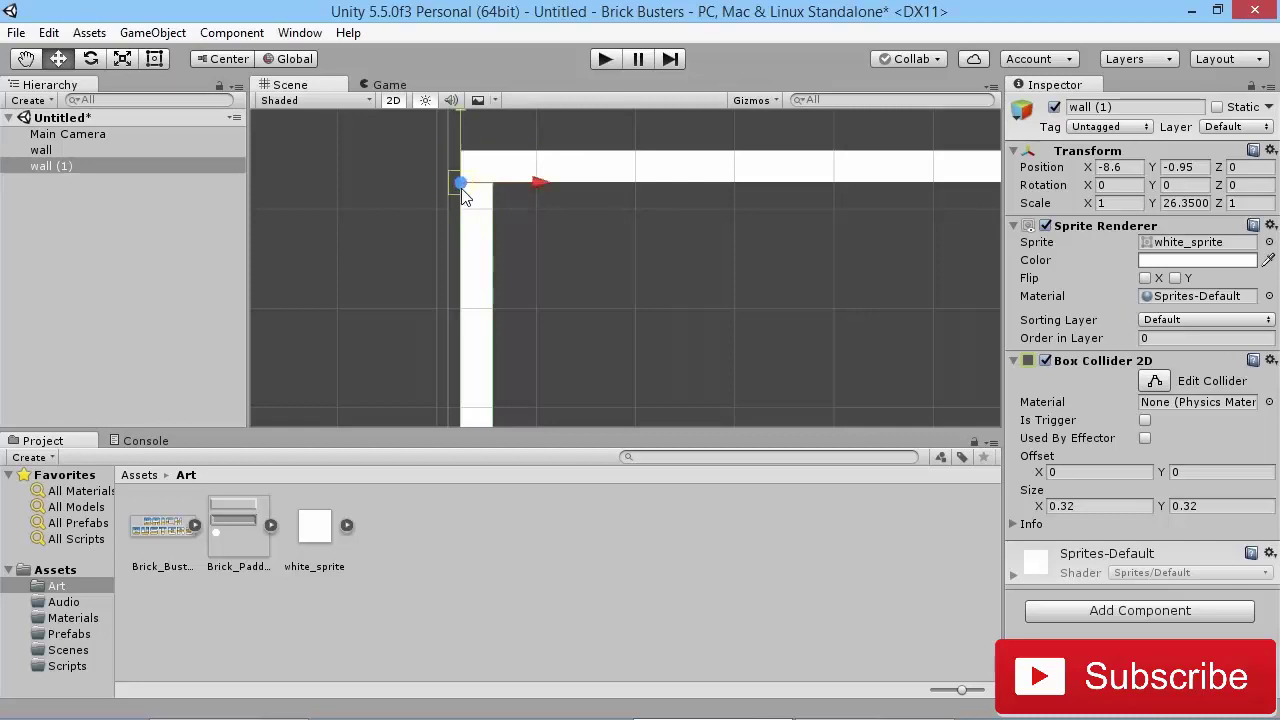
left_click_drag(462, 188, 462, 151)
middle_click_drag(462, 155, 360, 257)
scroll(474, 260, "down", 3)
scroll(360, 257, "down", 4)
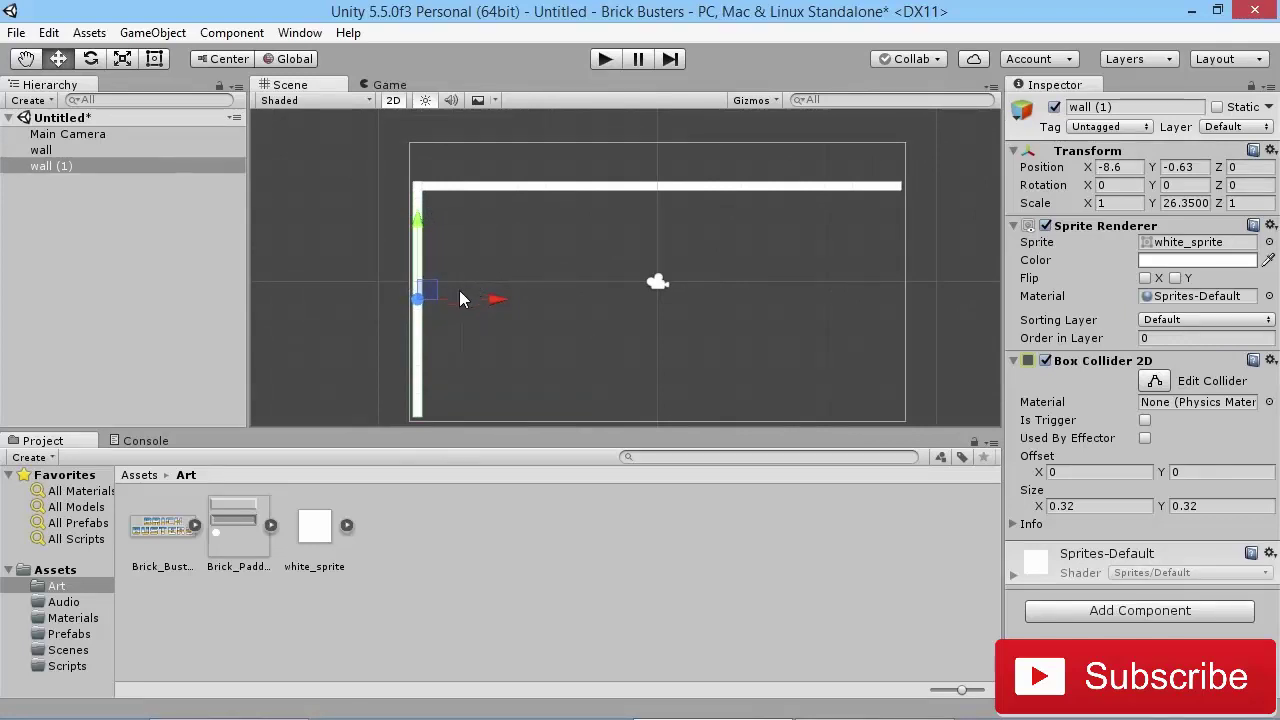
Duplicate the left wall as wall (2) and set its Position X to 8.6.
key("ctrl+d")
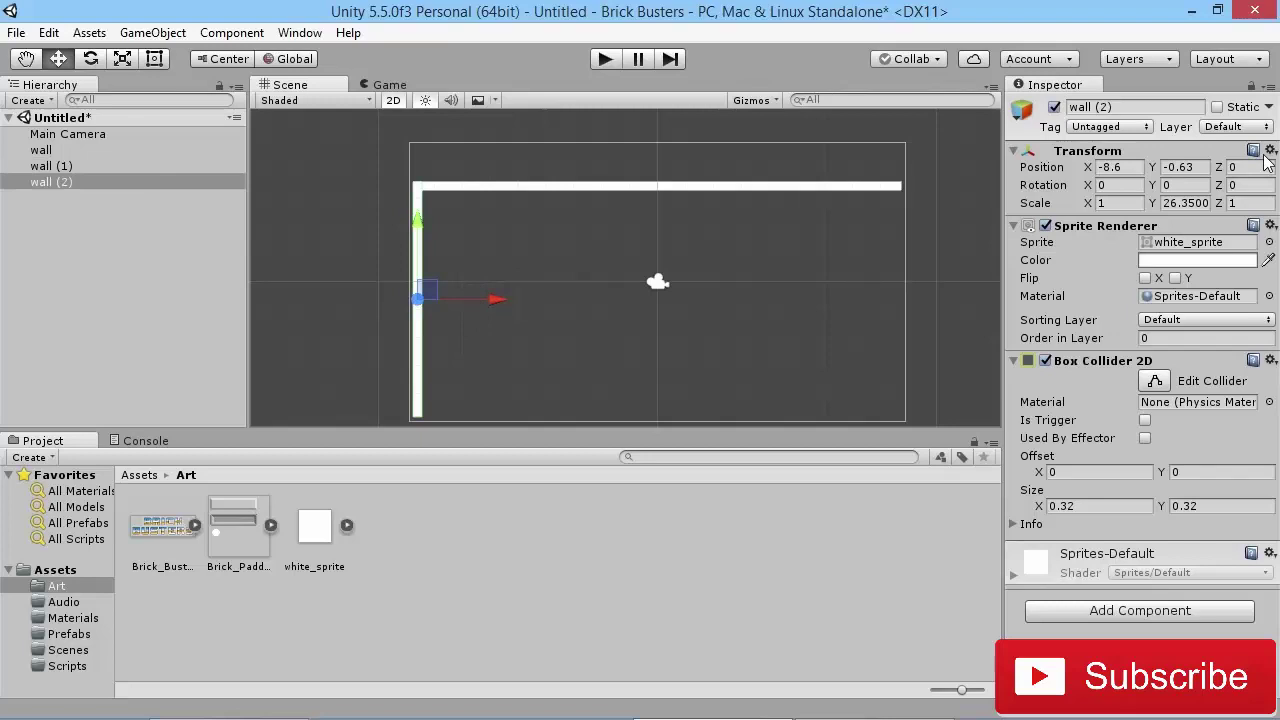
left_click(1112, 167)
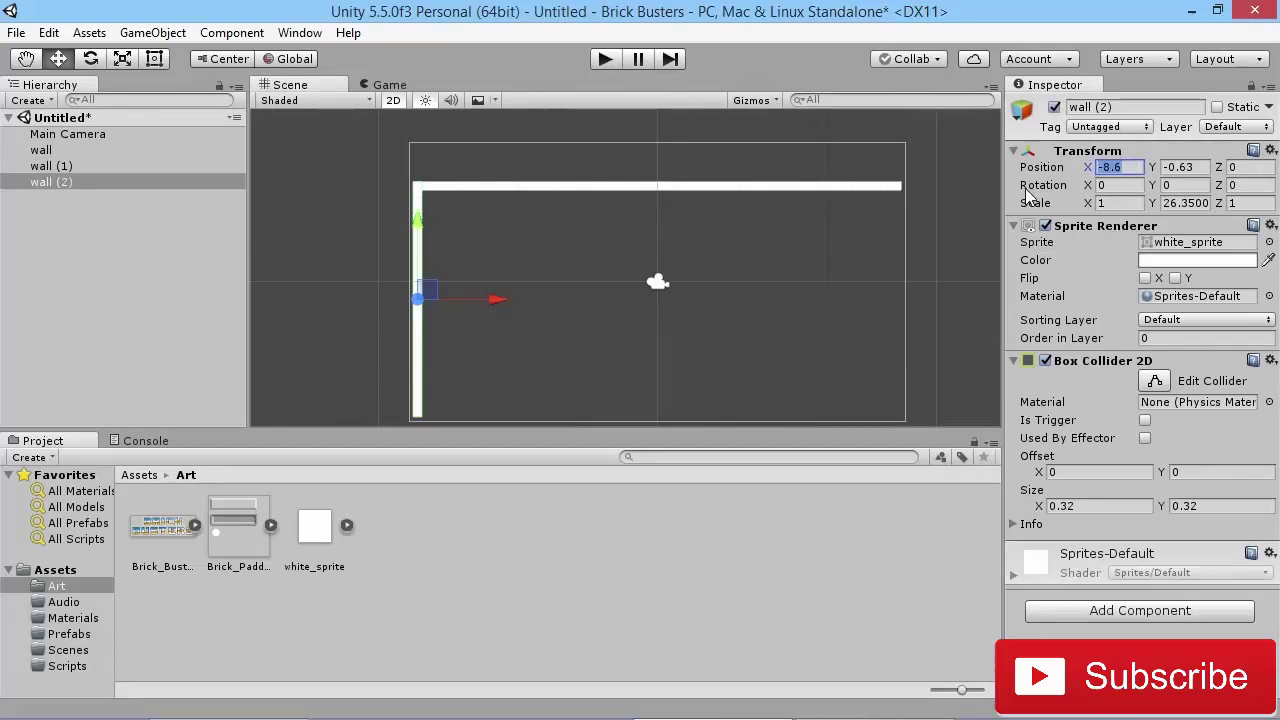
left_click(1101, 167)
key("BackSpace")
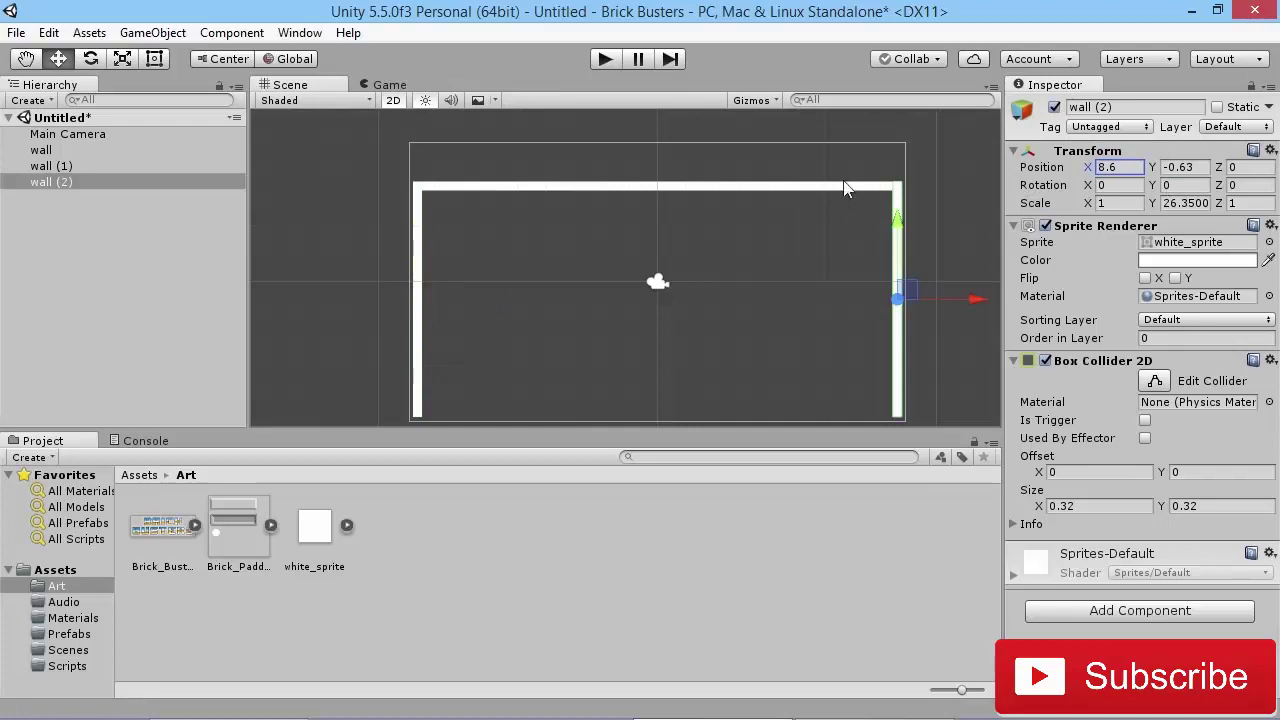
scroll(880, 175, "up", 3)
middle_click_drag(832, 135, 503, 216)
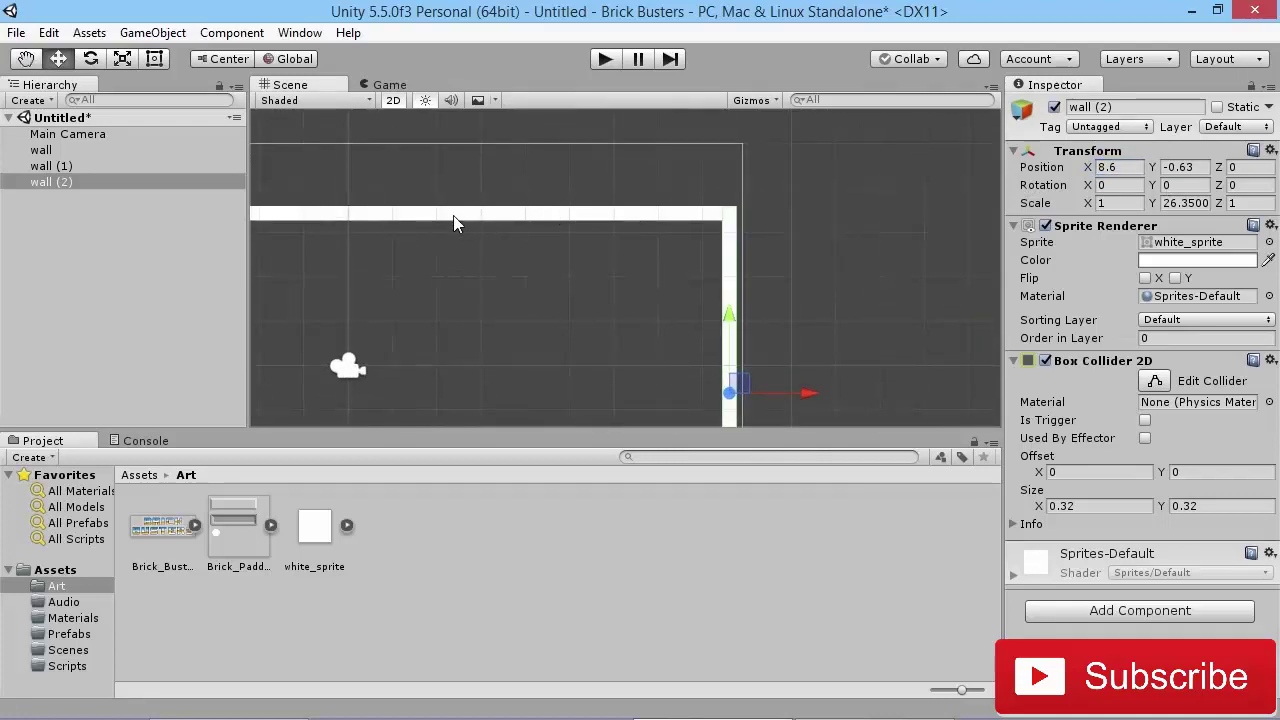
scroll(810, 195, "up", 3)
middle_click_drag(819, 192, 679, 237)
scroll(679, 237, "up", 2)
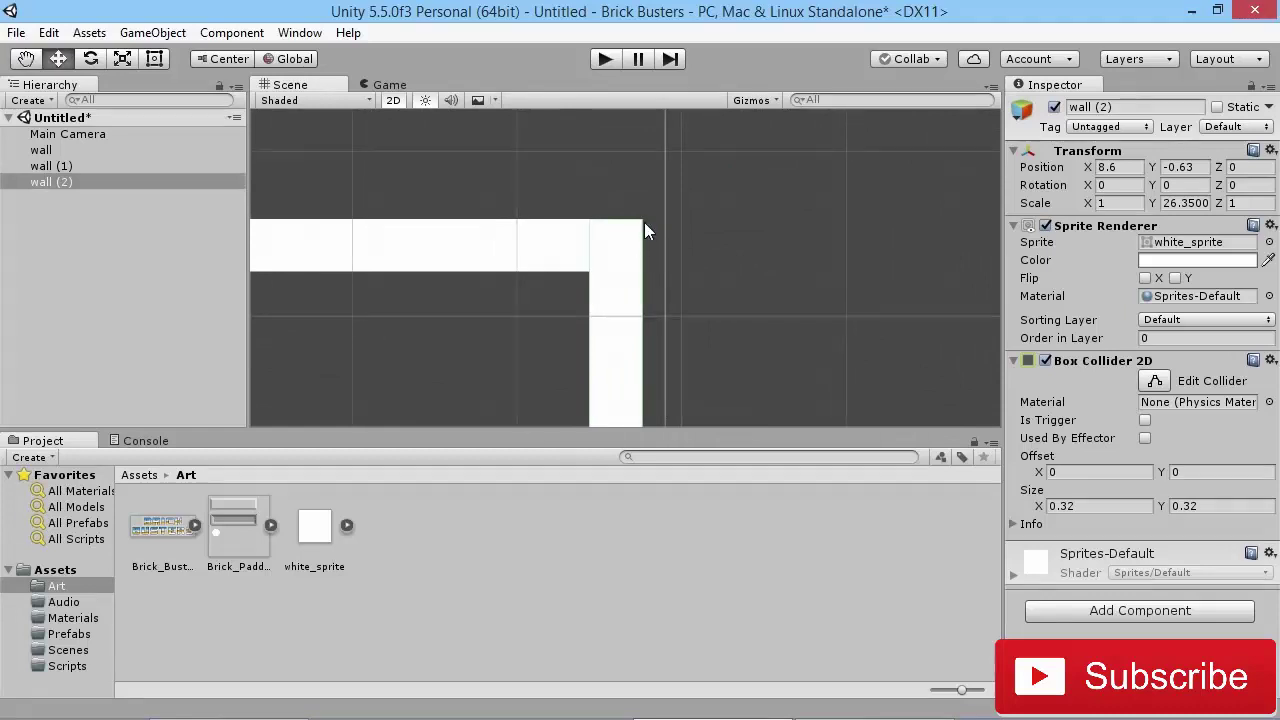
scroll(630, 240, "down", 5)
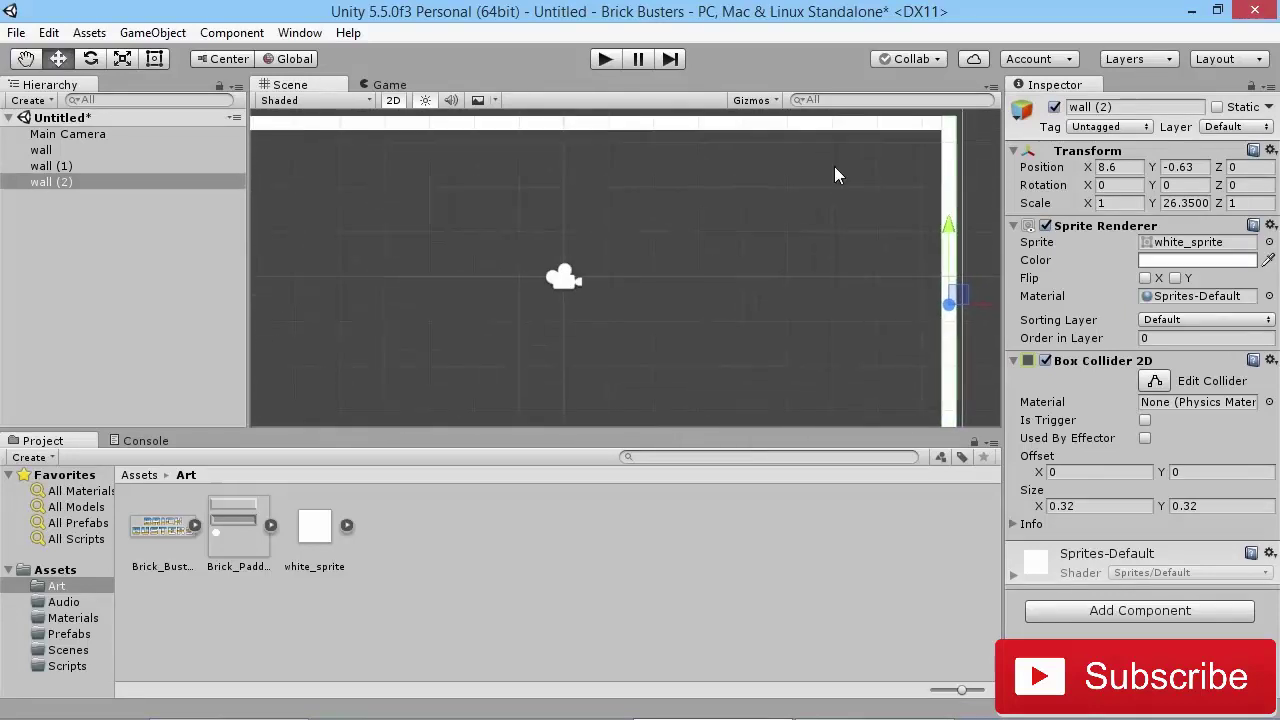
mouse_move(689, 273)
middle_mouse_down()
mouse_move(643, 247)
mouse_move(710, 266)
middle_mouse_up()
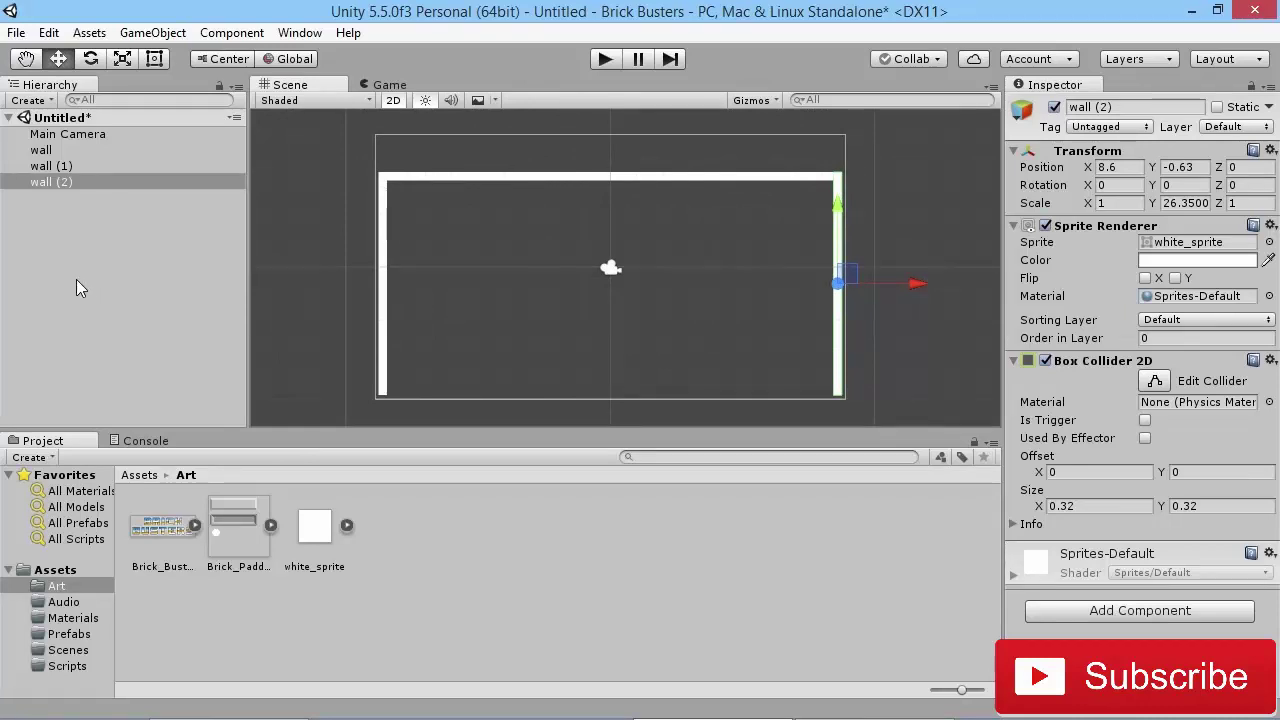
Save the current scene as Level1.unity in the Assets/Scenes folder.
left_click(16, 32)
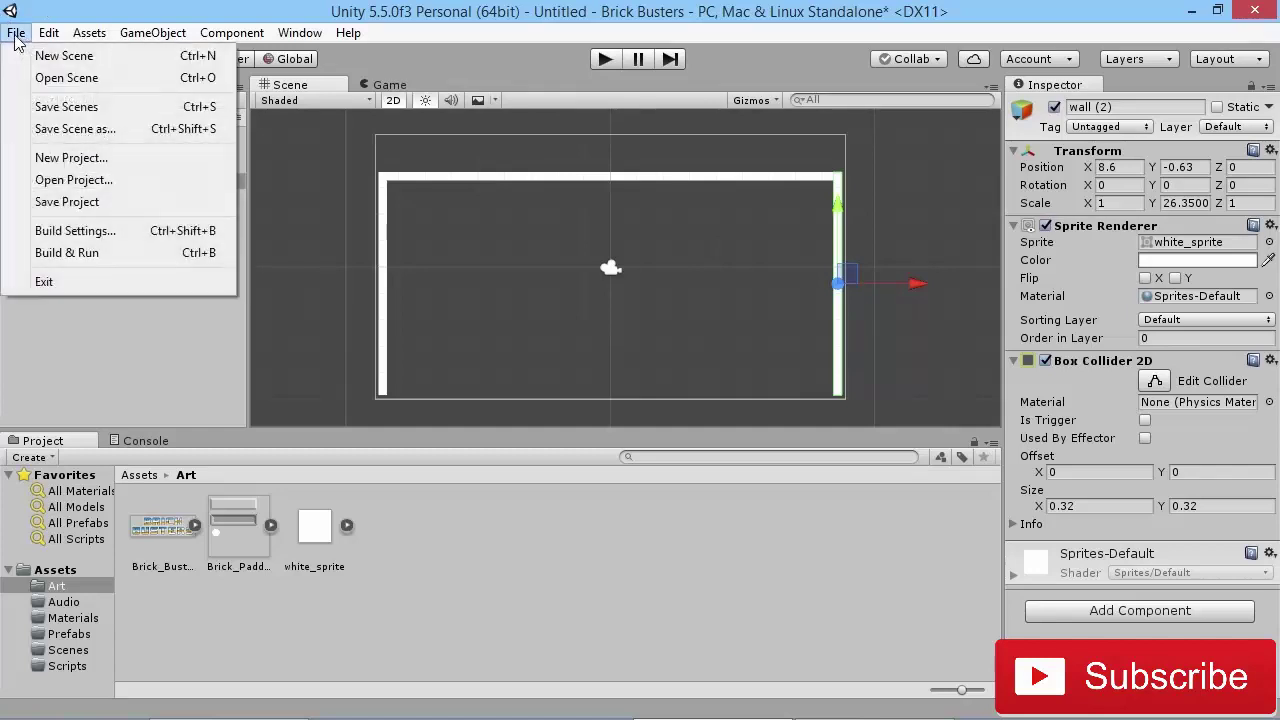
left_click(52, 106)
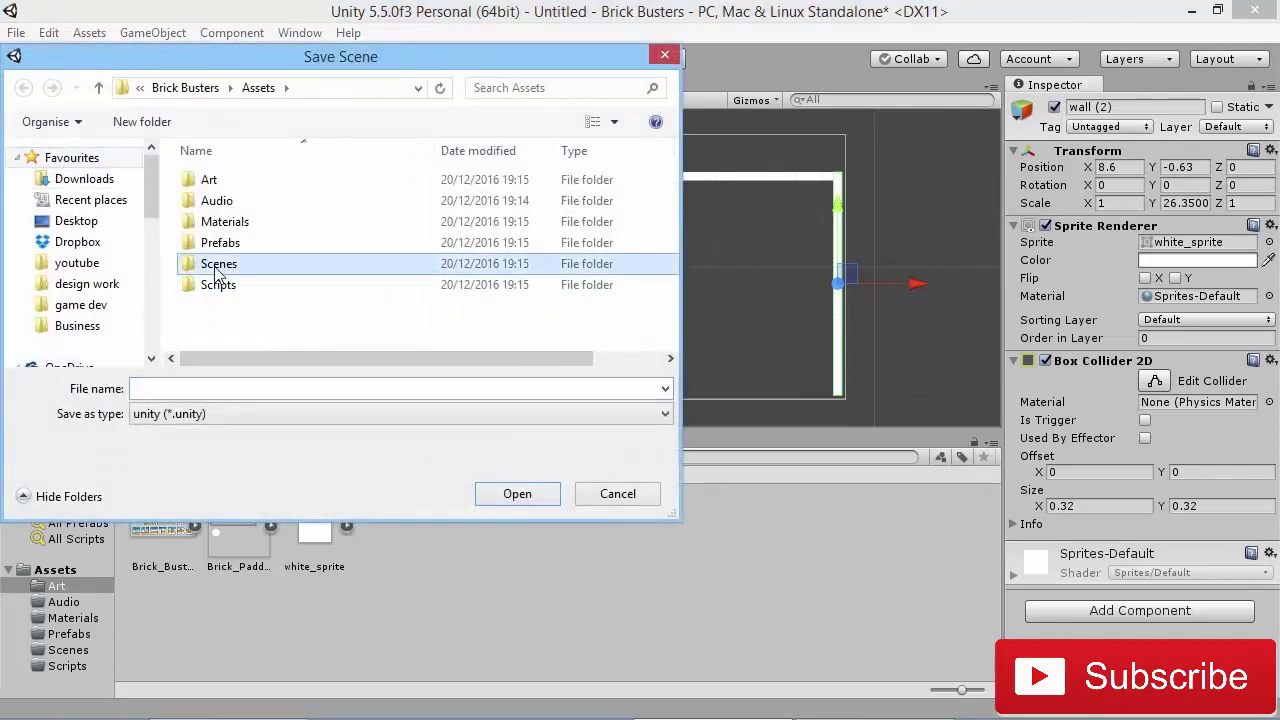
double_click(210, 263)
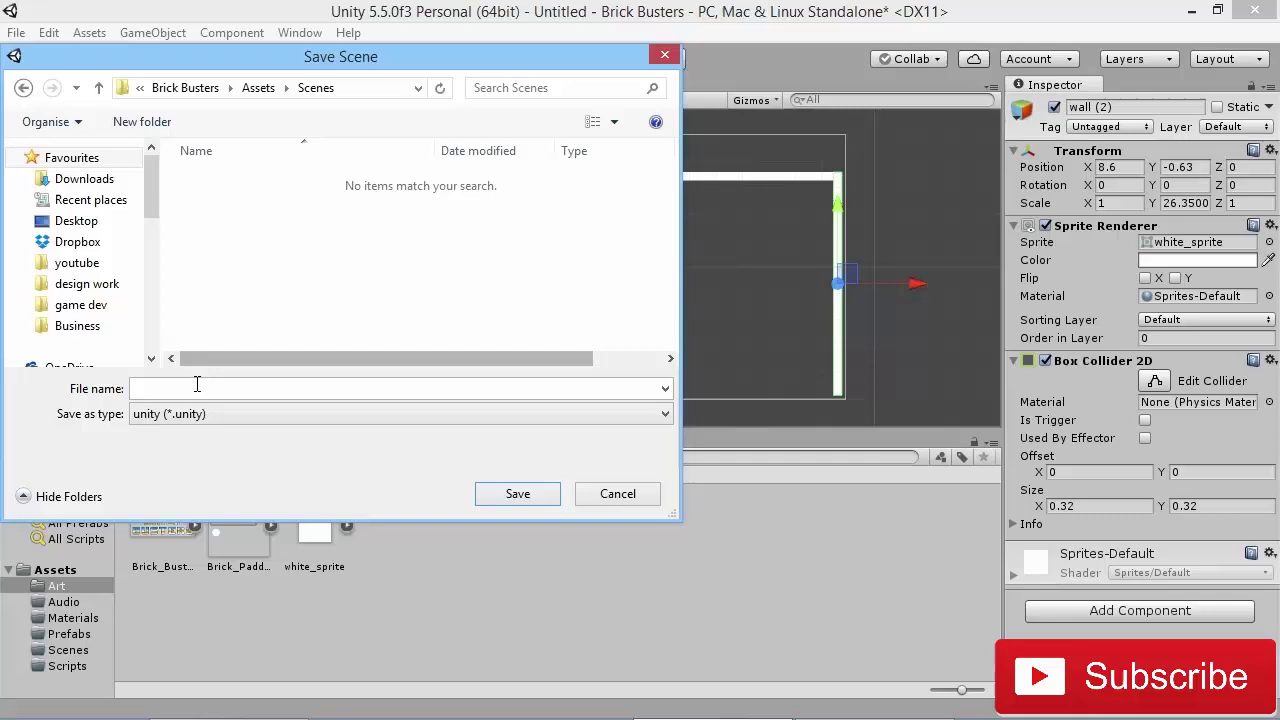
type("Level")
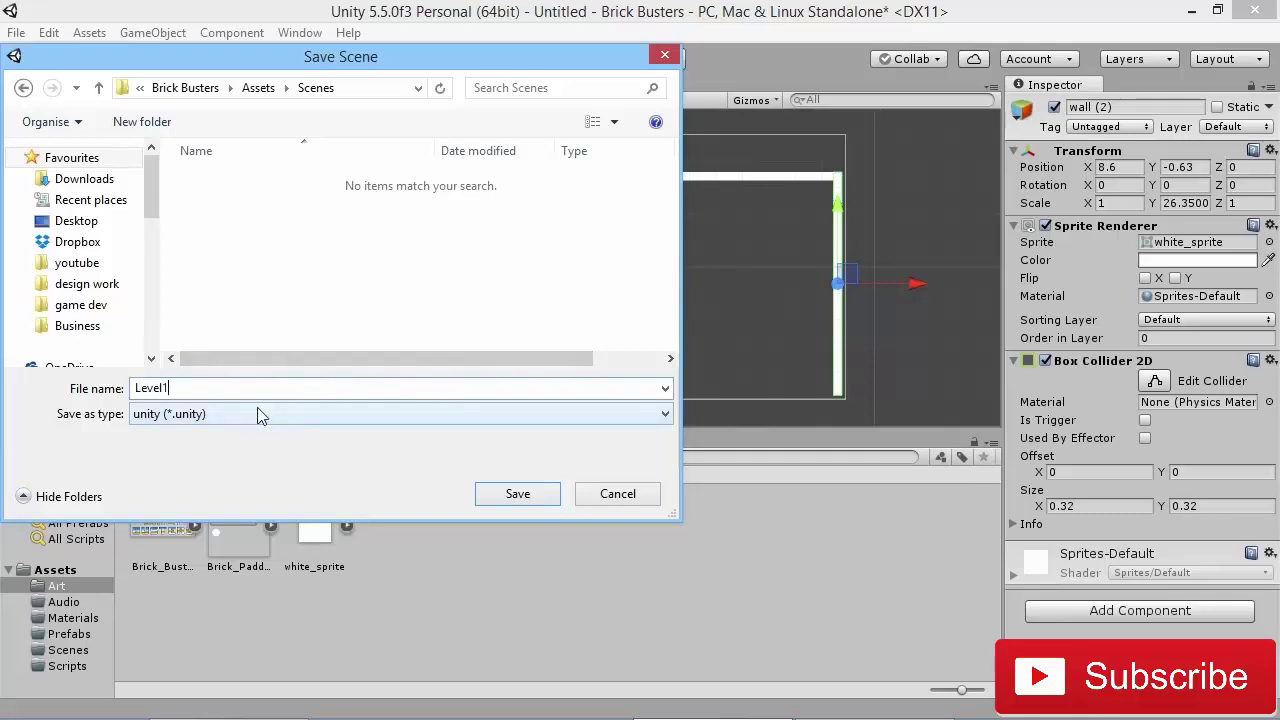
type("1")
key("Return")
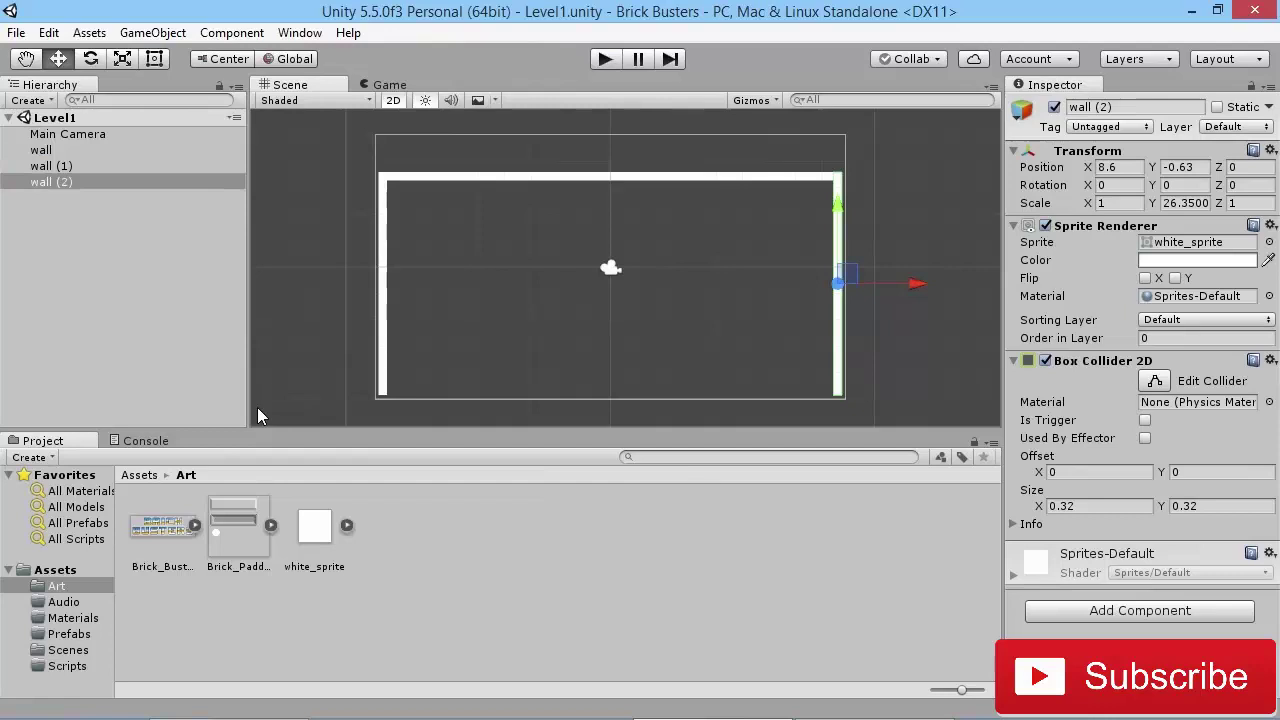